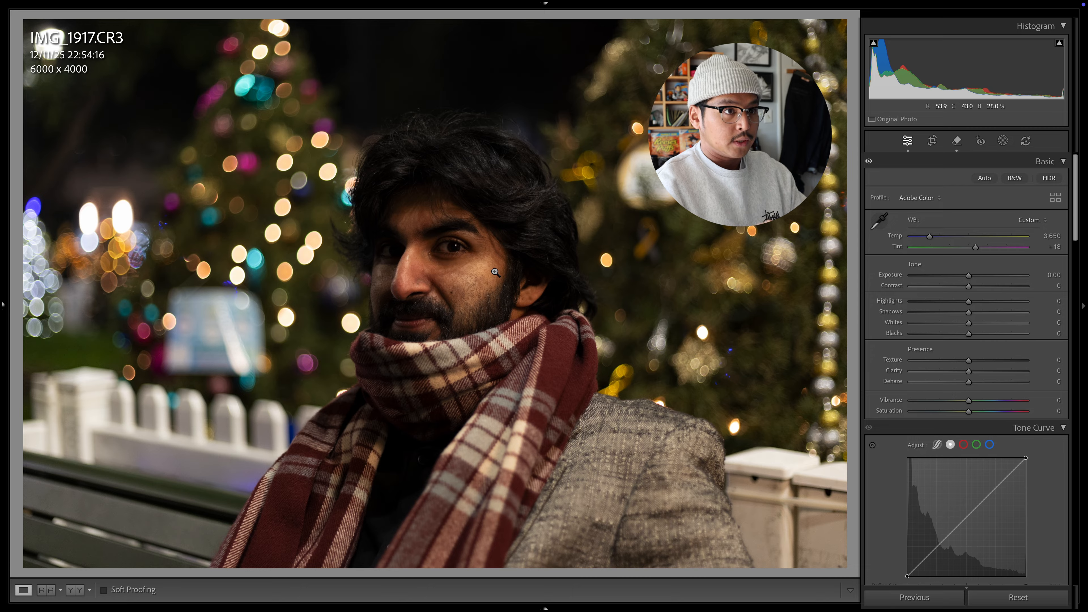
# - Switch the photo info overlay to the exposure and lens details and check the sharpness of the man's eye up close
pyautogui.press('i')
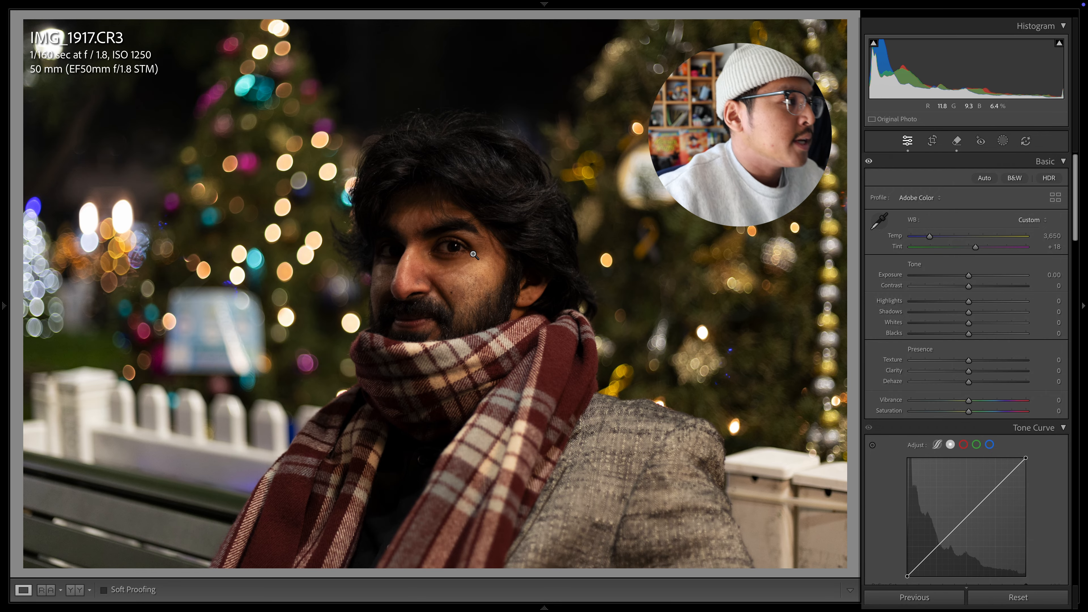
pyautogui.click(455, 247)
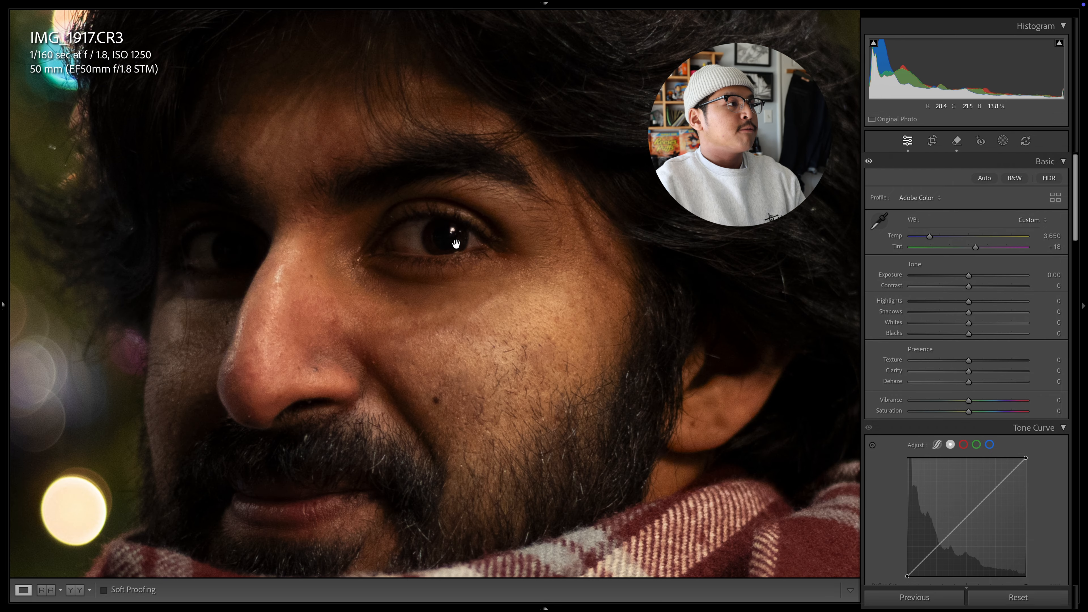
pyautogui.click(456, 243)
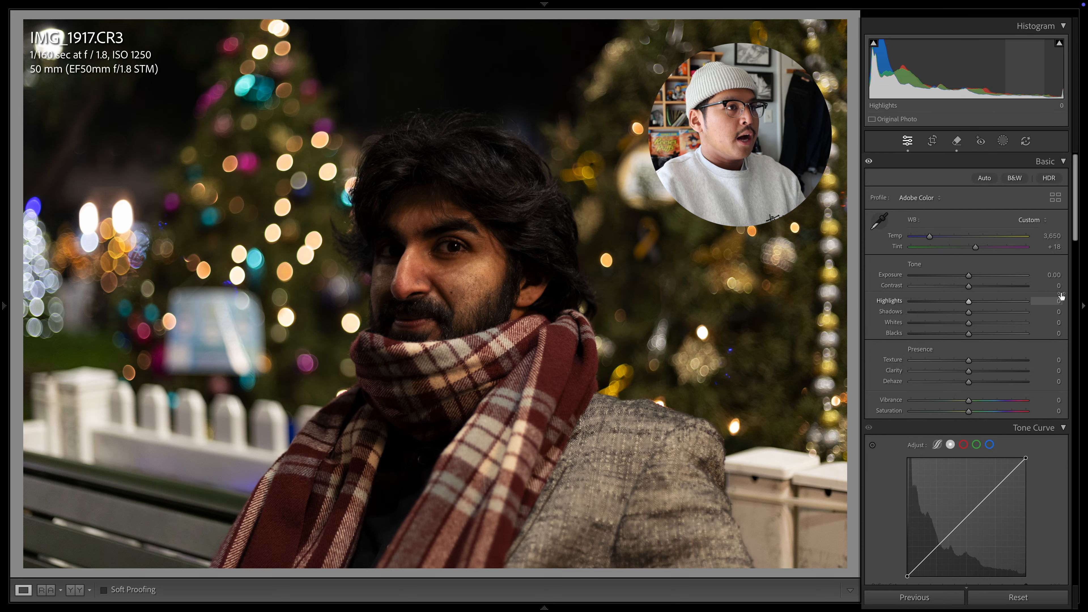
# - Look through the develop adjustments from Basic and Tone Curve through Calibration, Color Mixer, Color Grading, Detail and Lens Corrections to Effects
pyautogui.scroll(-5, 994, 316)
pyautogui.scroll(-10, 992, 313)
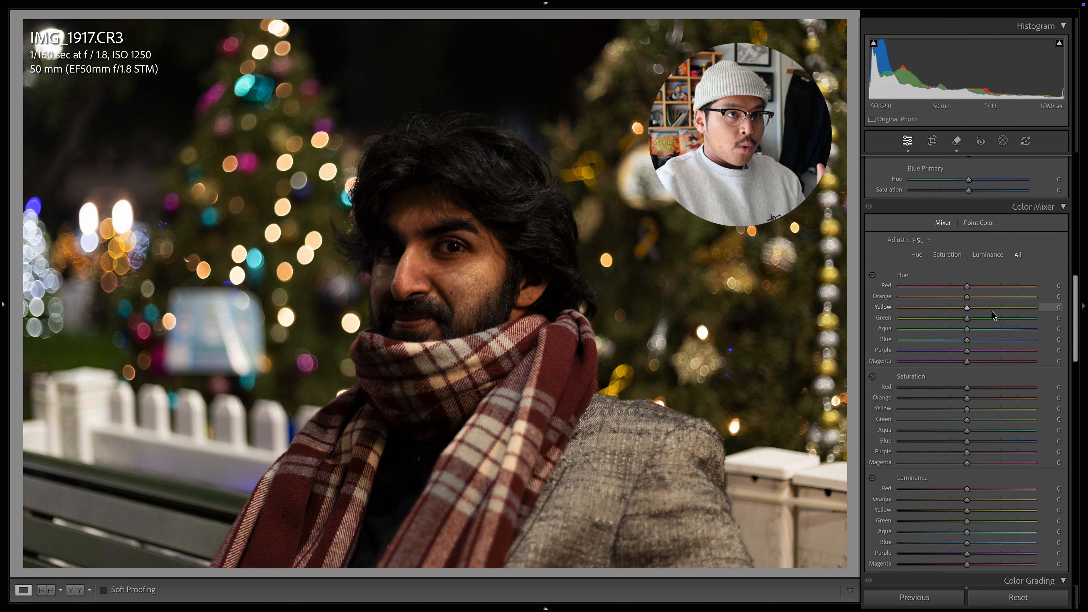
pyautogui.scroll(15, 991, 309)
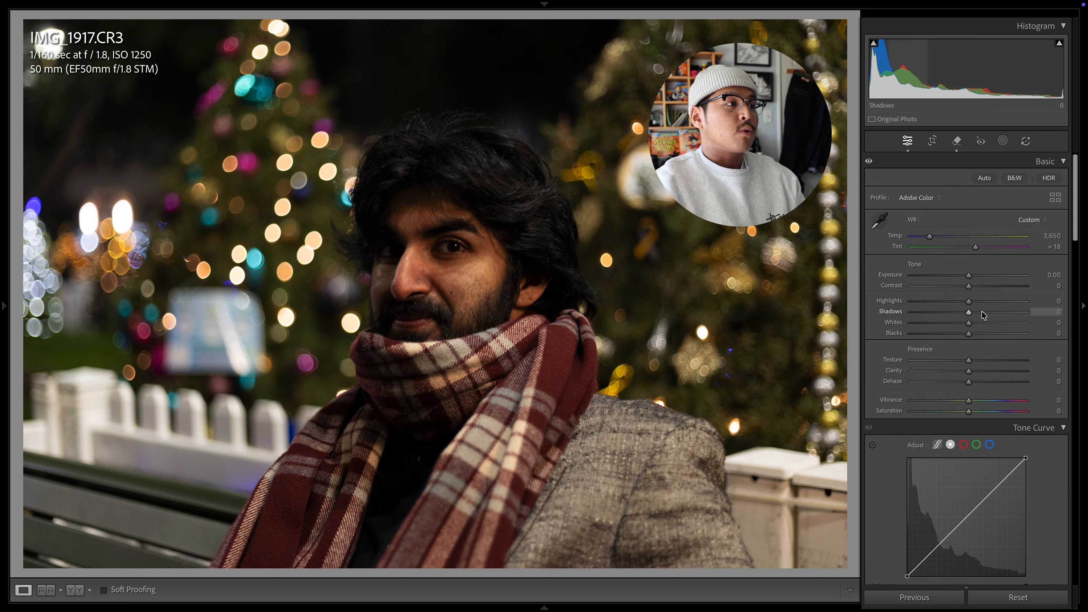
pyautogui.scroll(-7, 982, 313)
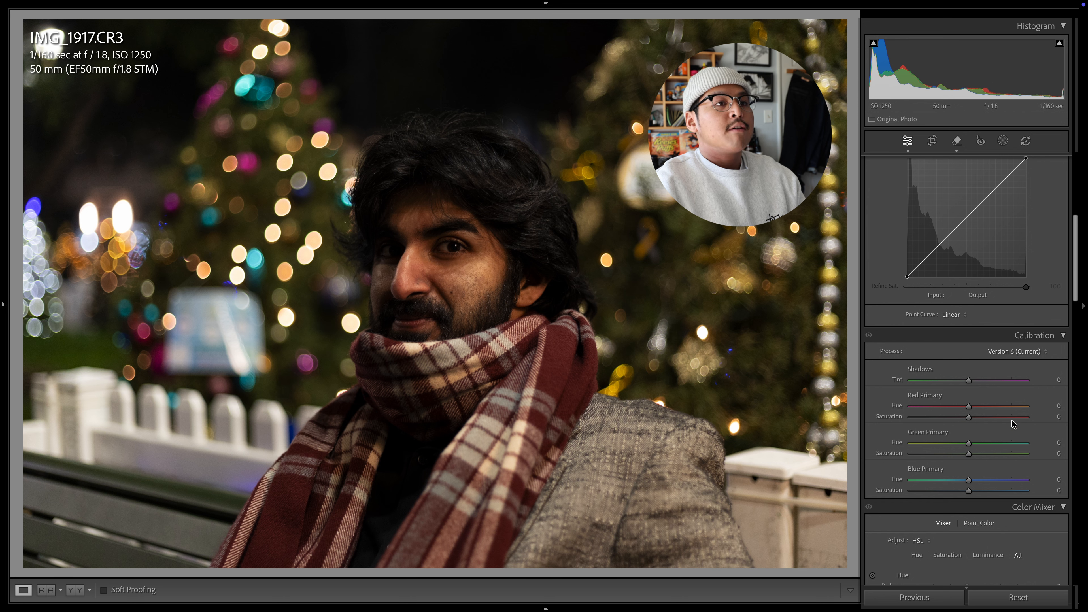
pyautogui.scroll(-2, 1014, 424)
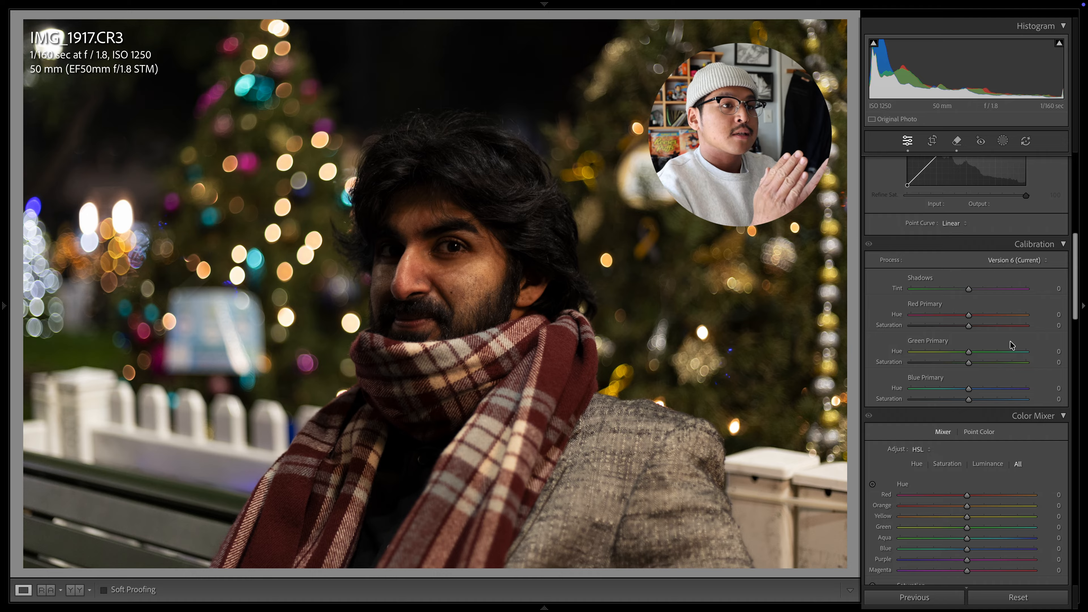
pyautogui.scroll(-3, 1012, 344)
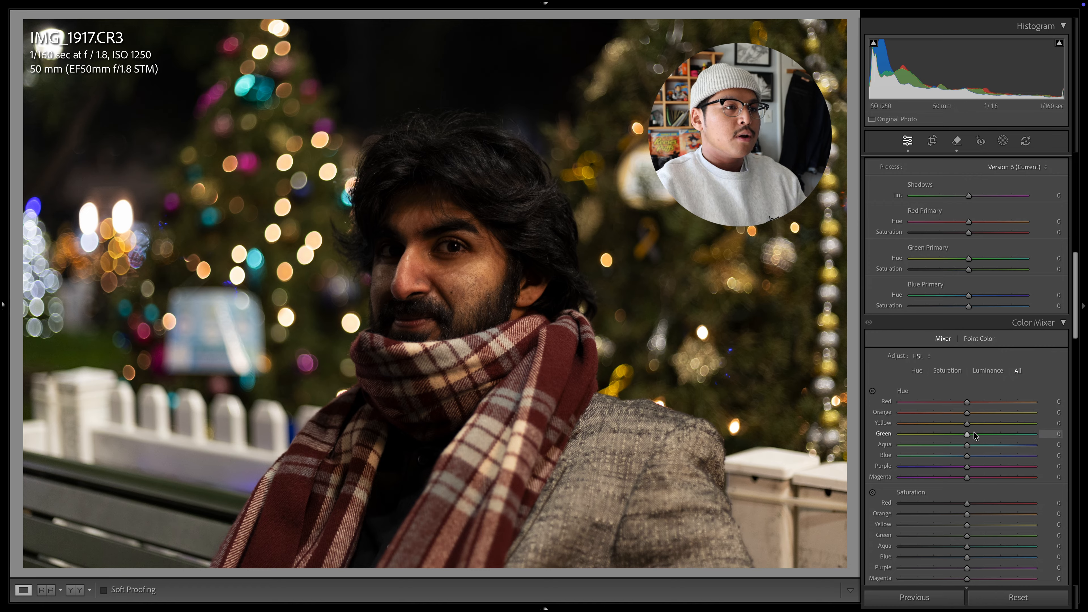
pyautogui.scroll(-2, 973, 433)
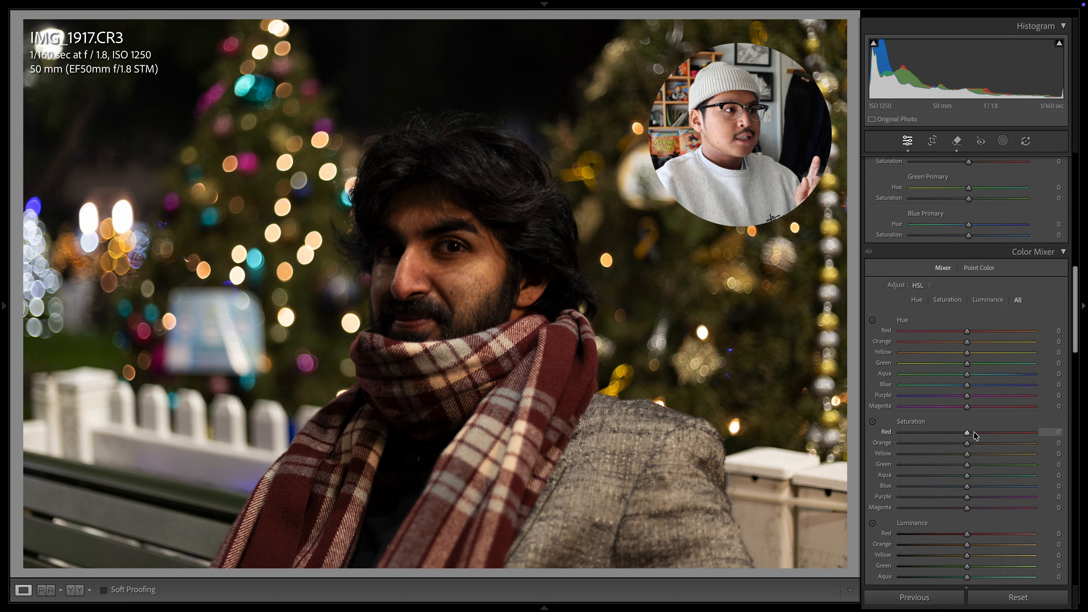
pyautogui.scroll(-10, 975, 435)
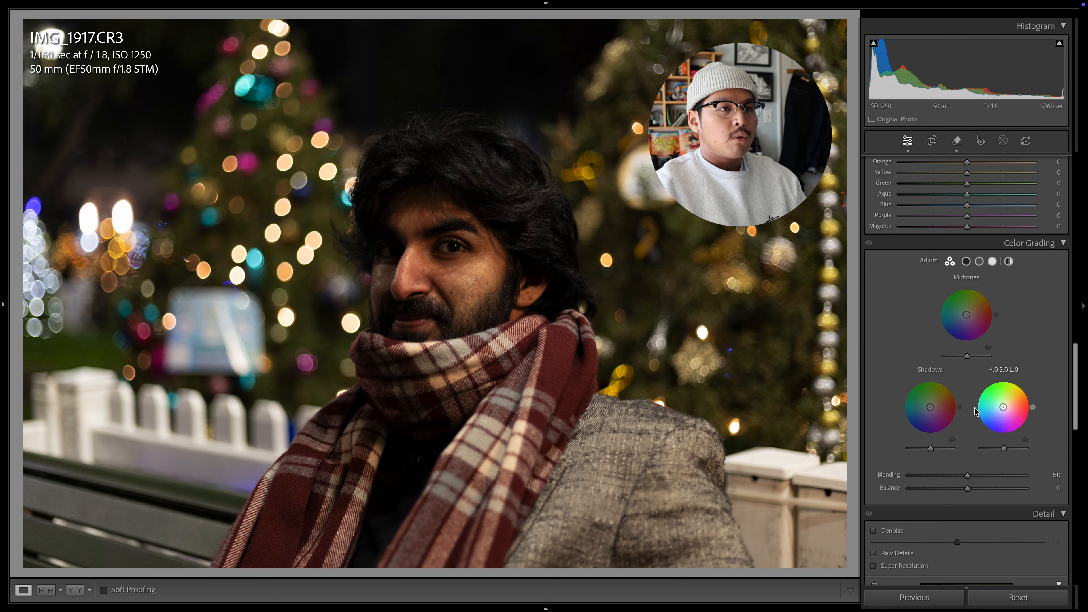
pyautogui.scroll(-4, 975, 412)
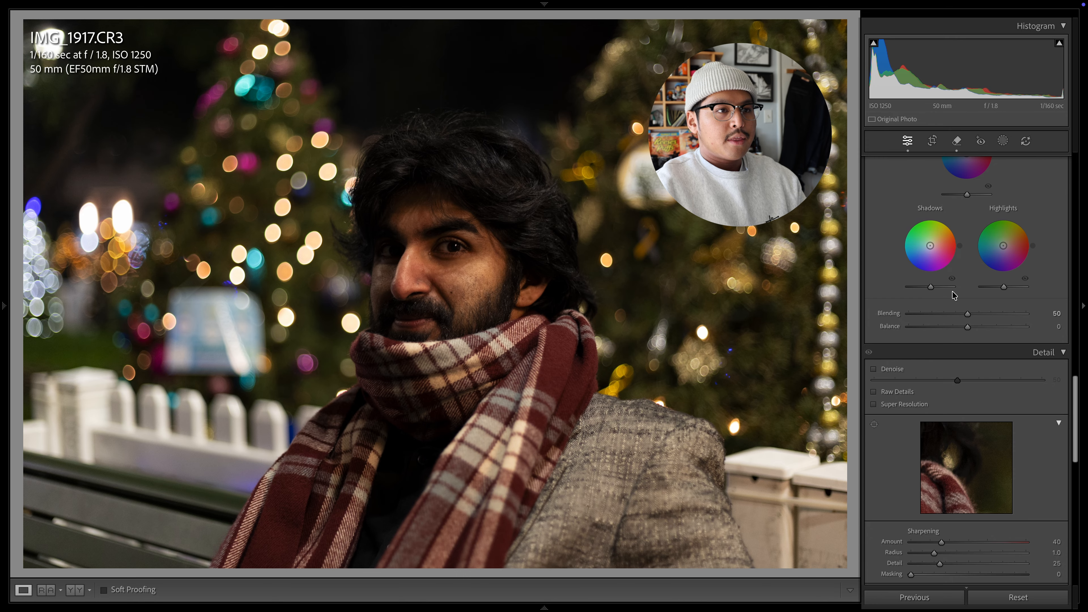
pyautogui.scroll(1, 963, 295)
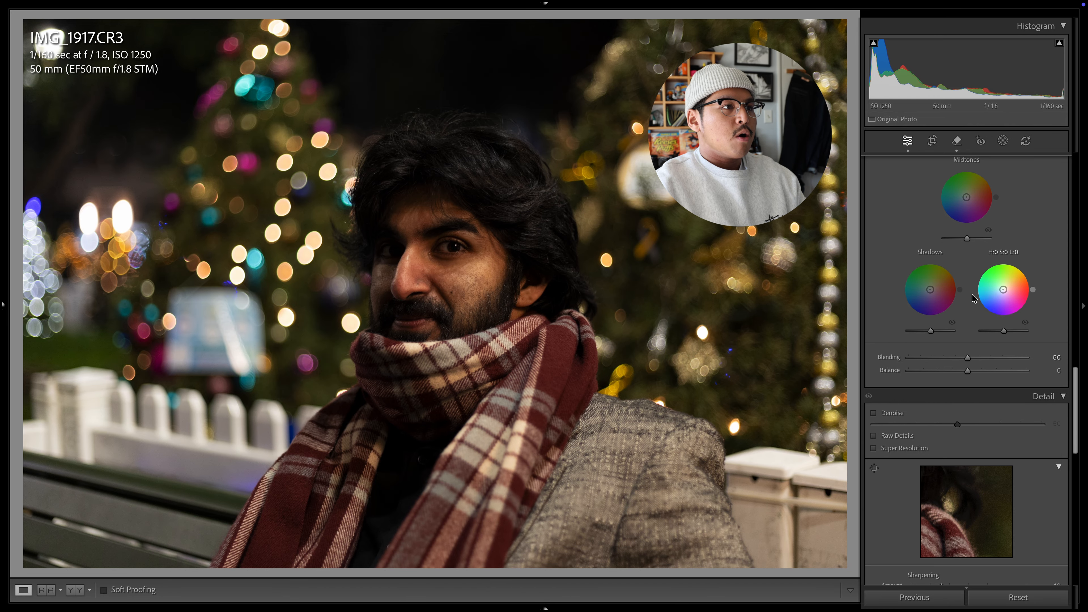
pyautogui.scroll(-12, 970, 296)
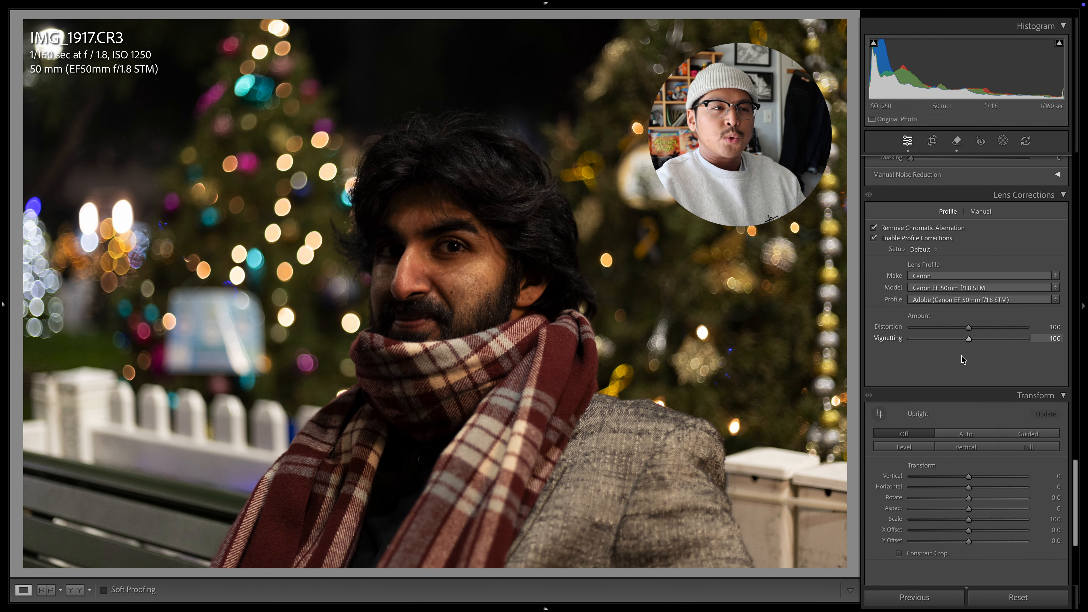
pyautogui.scroll(-5, 992, 477)
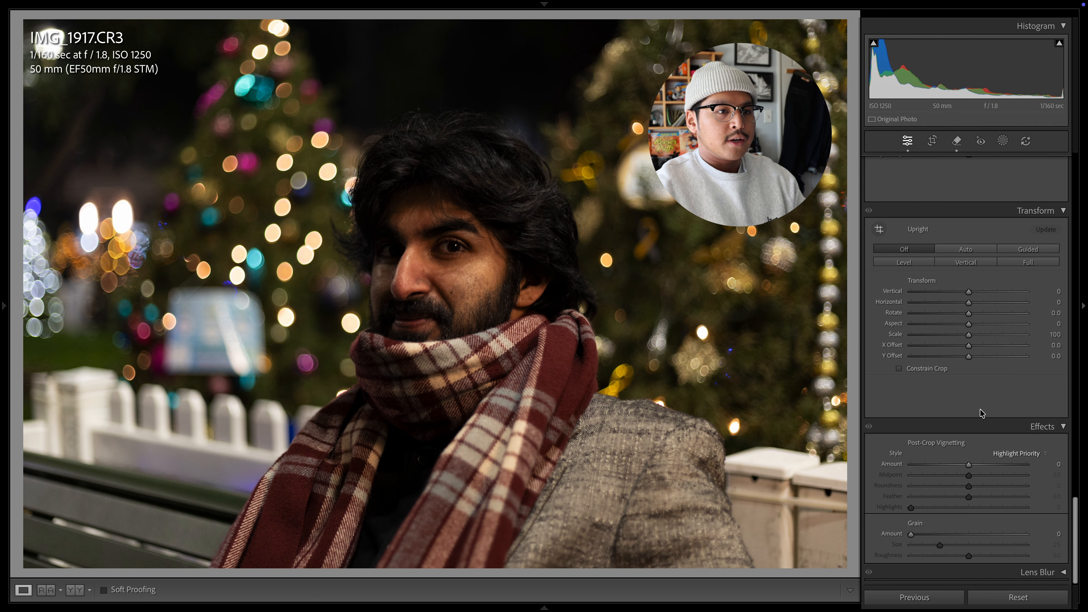
pyautogui.scroll(18, 981, 413)
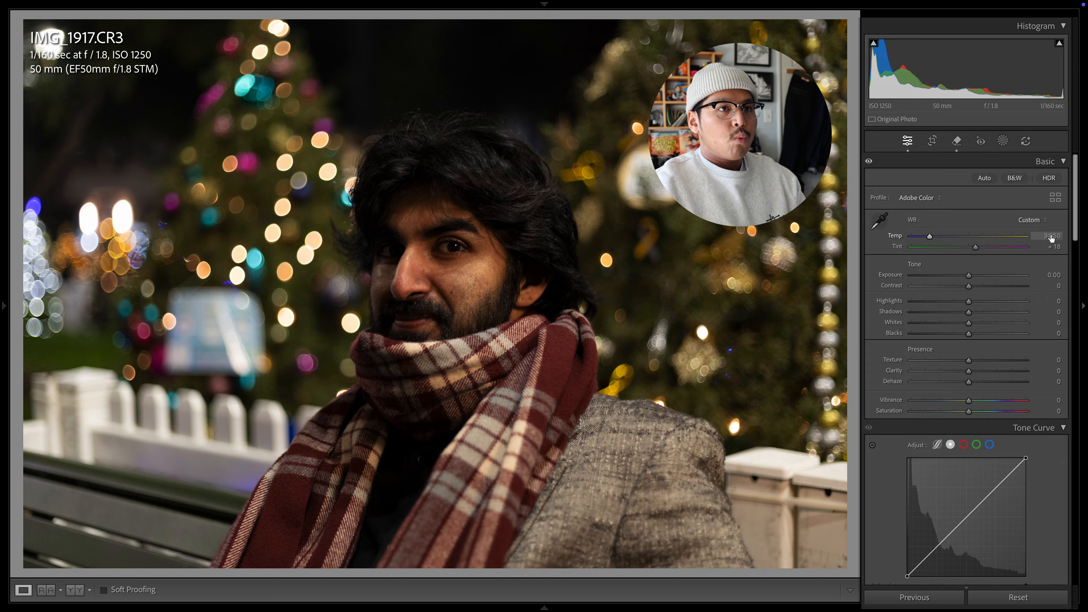
# - Correct the white balance by sampling neutral spots, ending on the white fence picket beside the scarf for Temp 3,350 and Tint +17
pyautogui.click(882, 225)
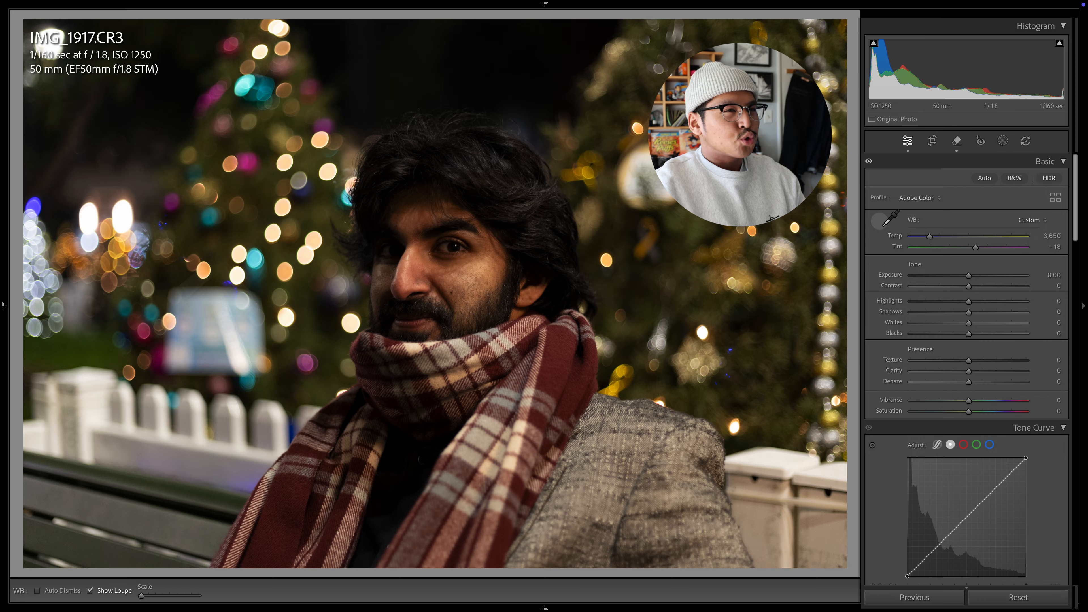
pyautogui.click(880, 221)
pyautogui.click(880, 223)
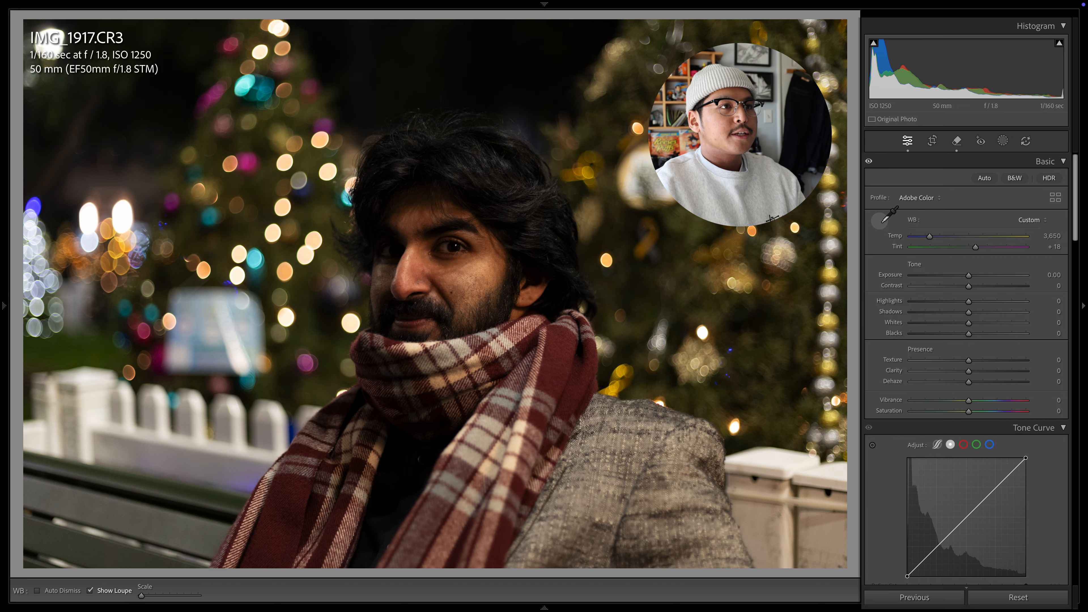
pyautogui.click(414, 348)
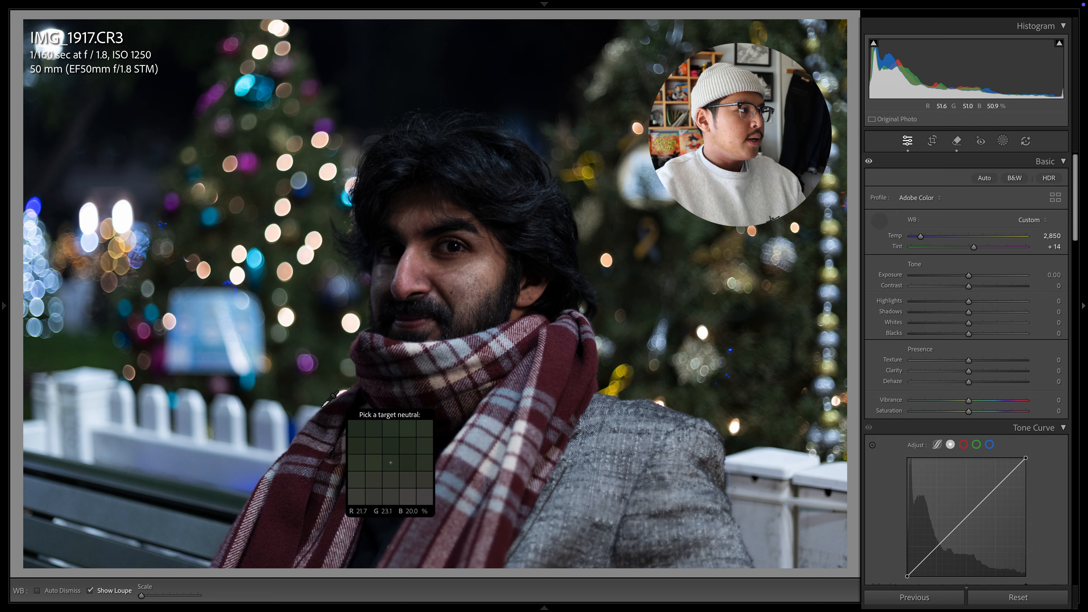
pyautogui.click(279, 410)
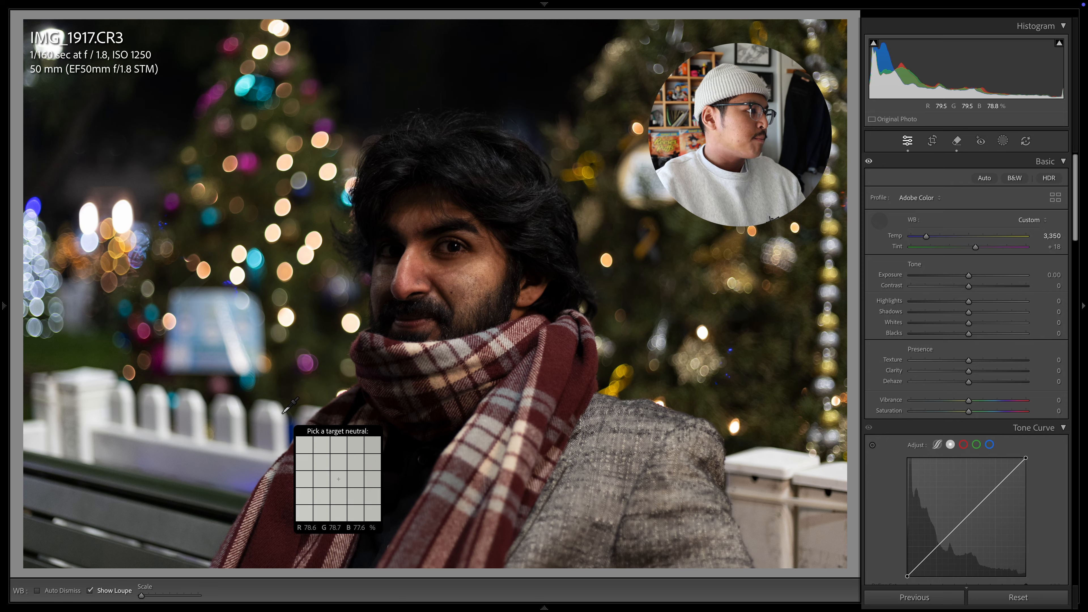
pyautogui.click(790, 459)
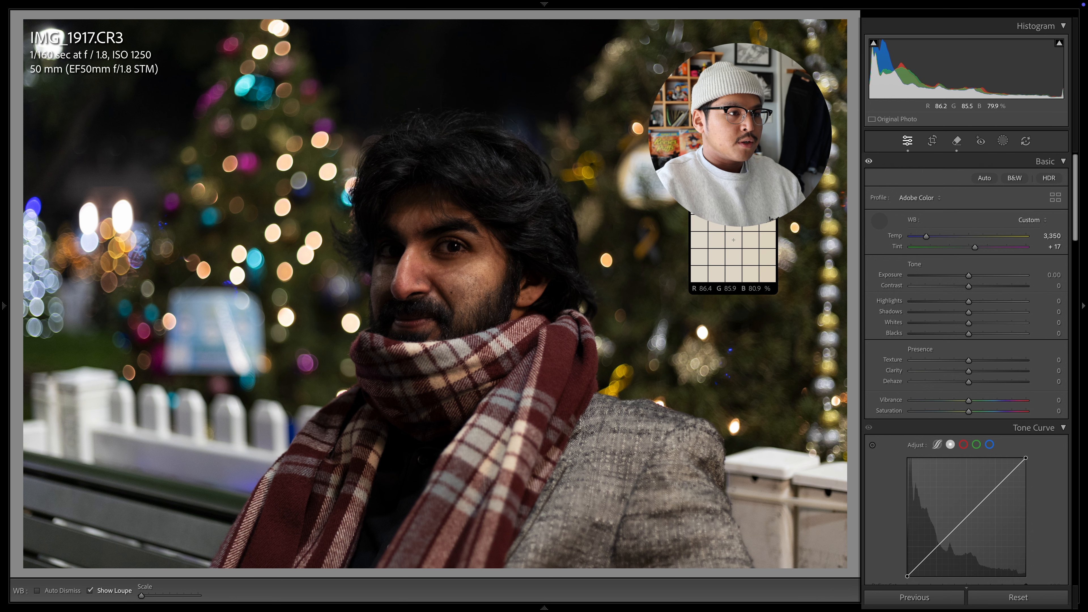
pyautogui.click(678, 149)
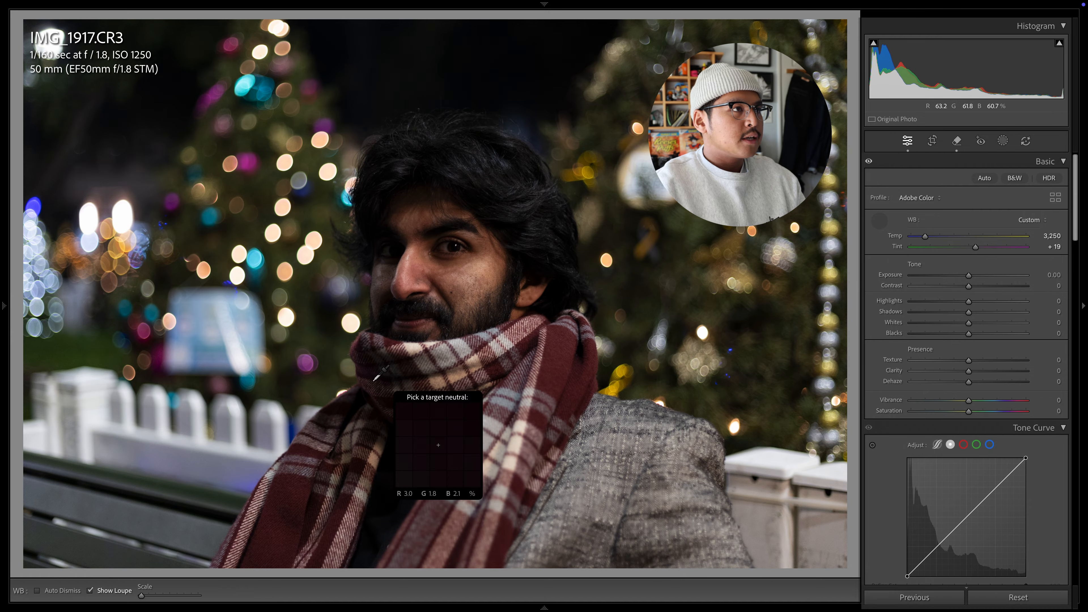
pyautogui.click(279, 408)
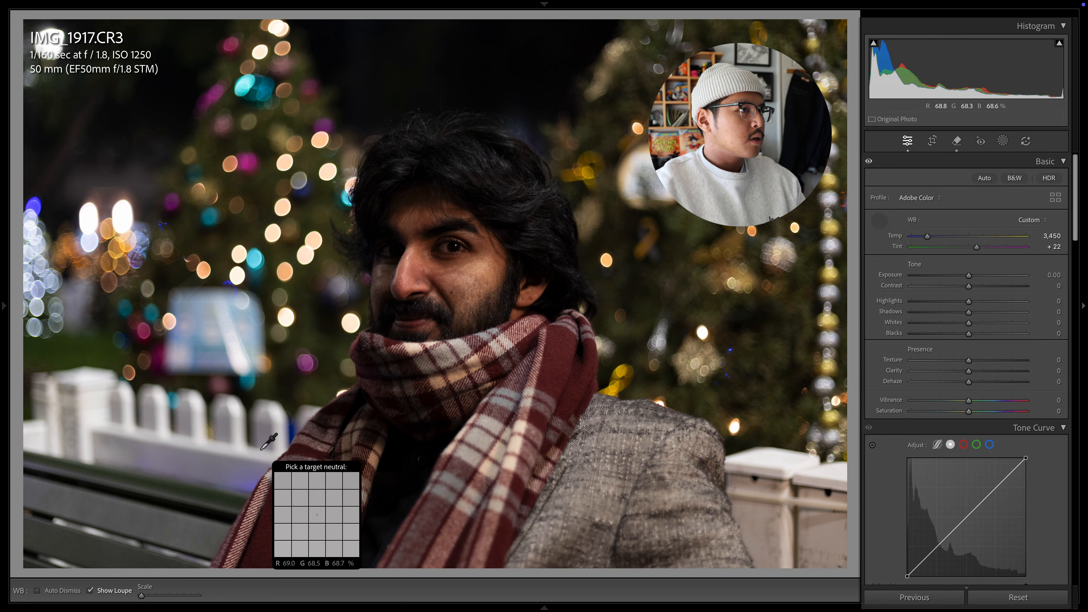
pyautogui.click(106, 398)
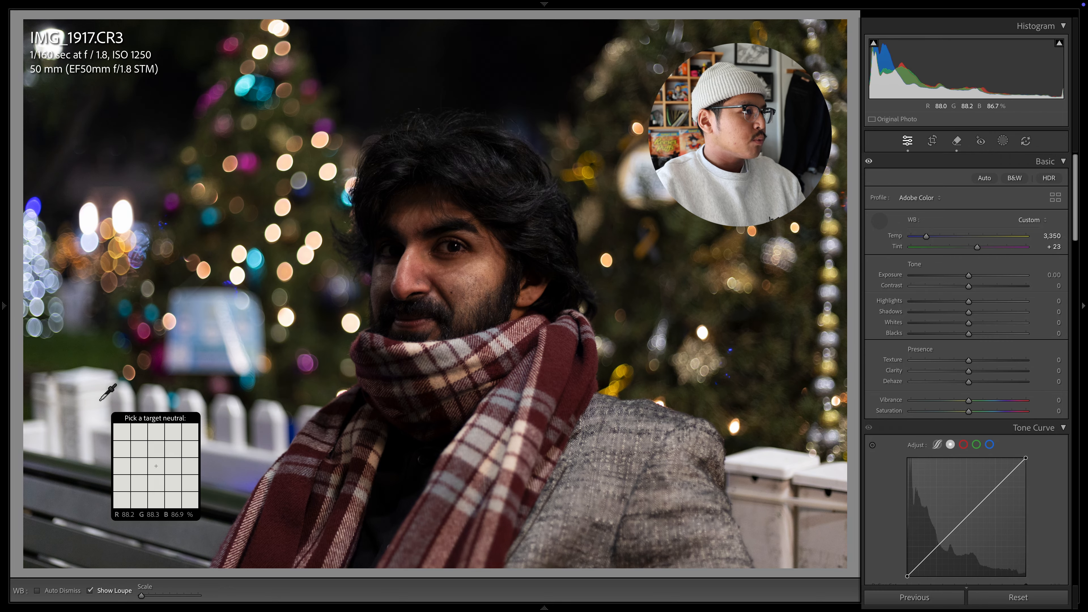
pyautogui.click(279, 409)
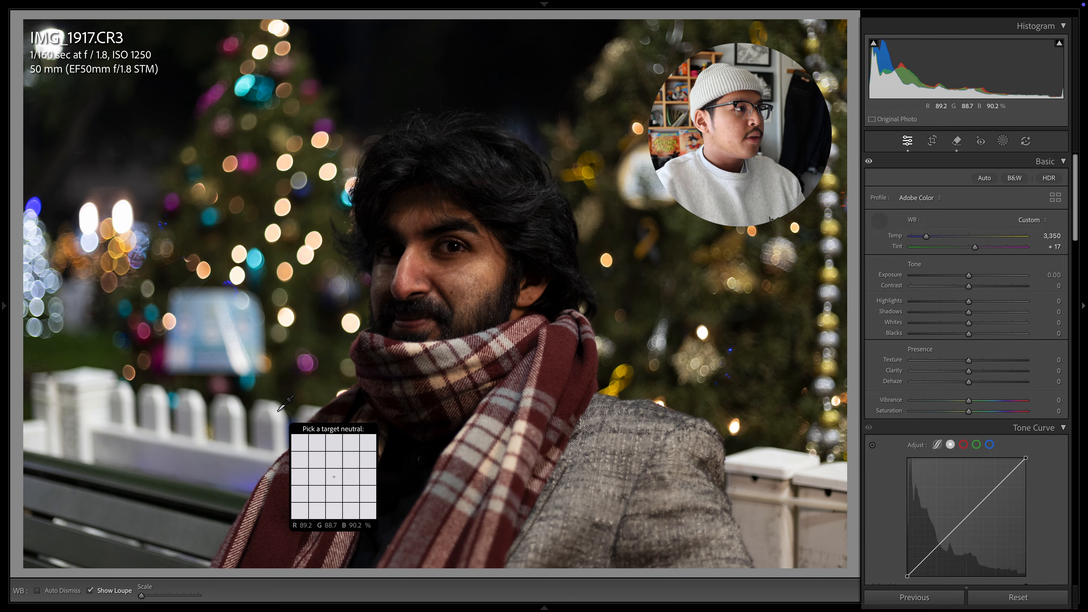
pyautogui.click(883, 227)
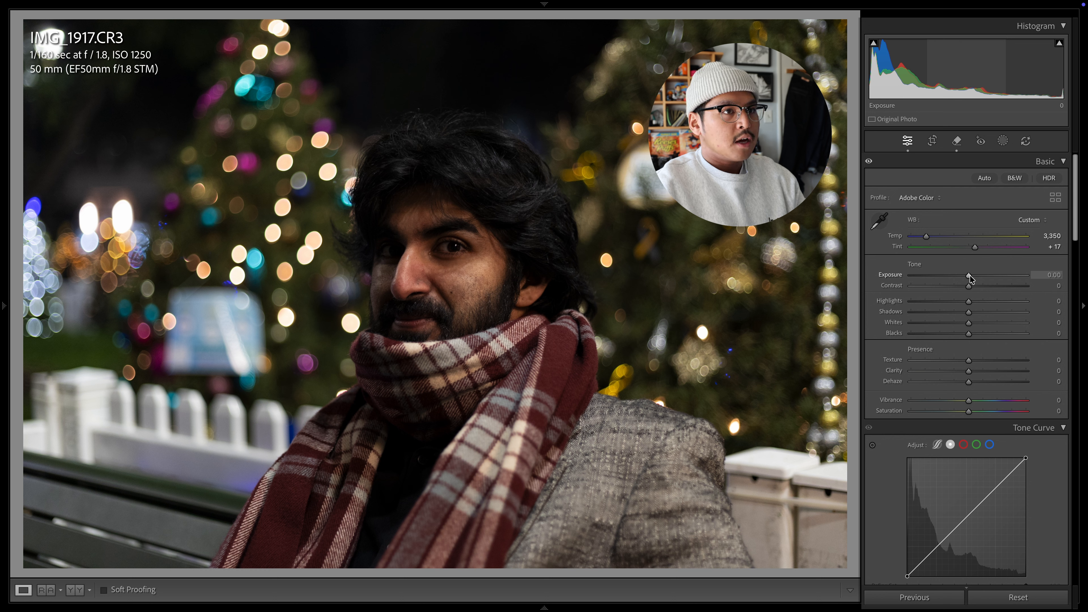
# - Brighten the portrait by setting Exposure to +0.50
pyautogui.moveTo(970, 276); pyautogui.dragTo(975, 277)
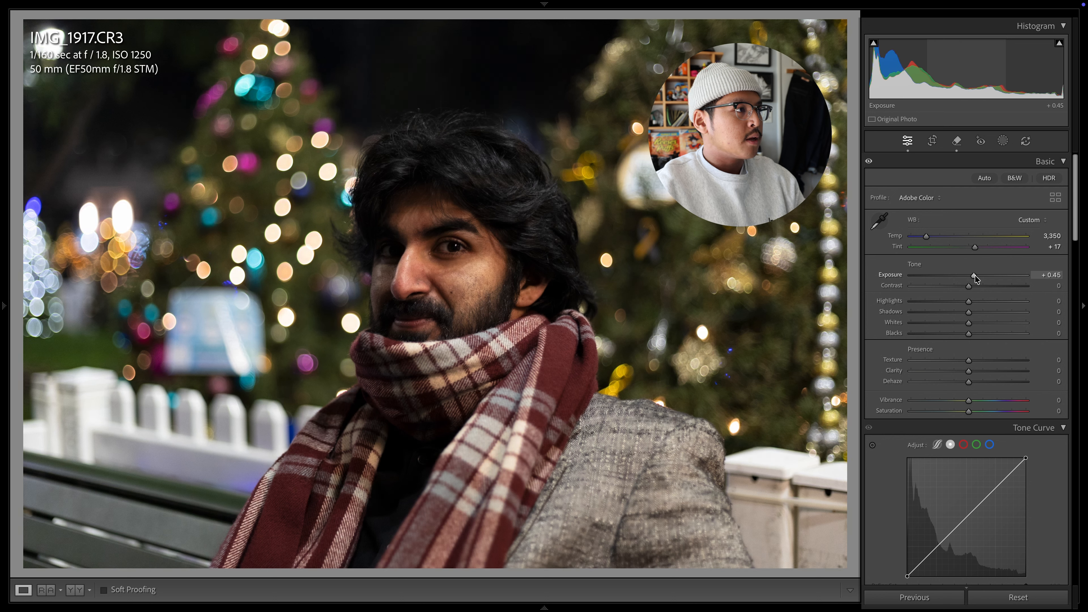
pyautogui.moveTo(975, 276); pyautogui.dragTo(978, 278)
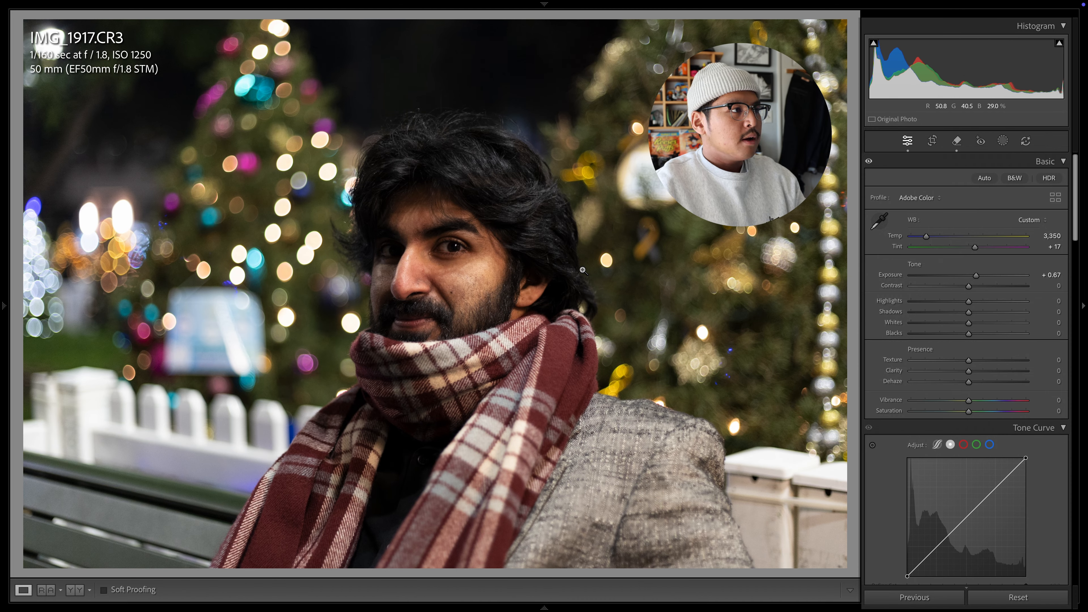
pyautogui.click(1055, 274)
pyautogui.write('0.5')
pyautogui.press('Return')
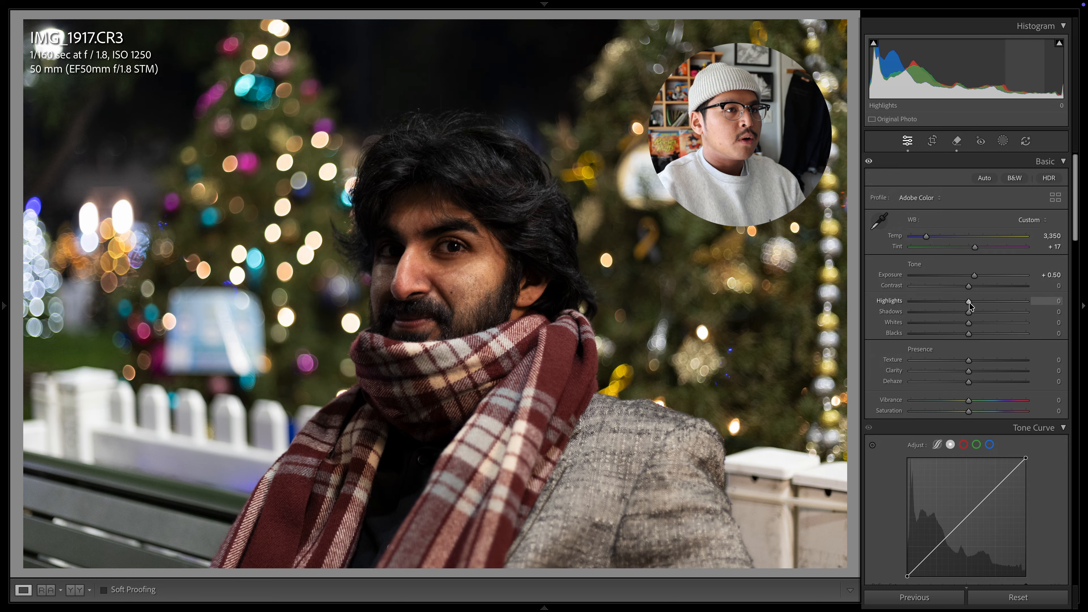
# - Soften the tonal range by setting Highlights to -40, Shadows to +5 and Whites to -15
pyautogui.moveTo(969, 302); pyautogui.dragTo(950, 300)
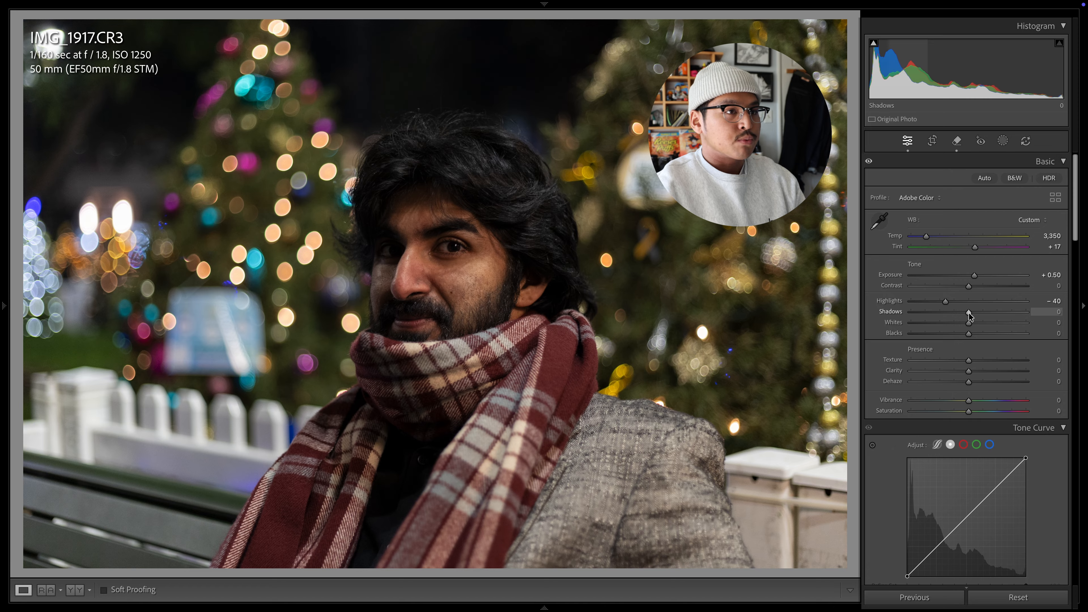
pyautogui.moveTo(969, 313); pyautogui.dragTo(972, 314)
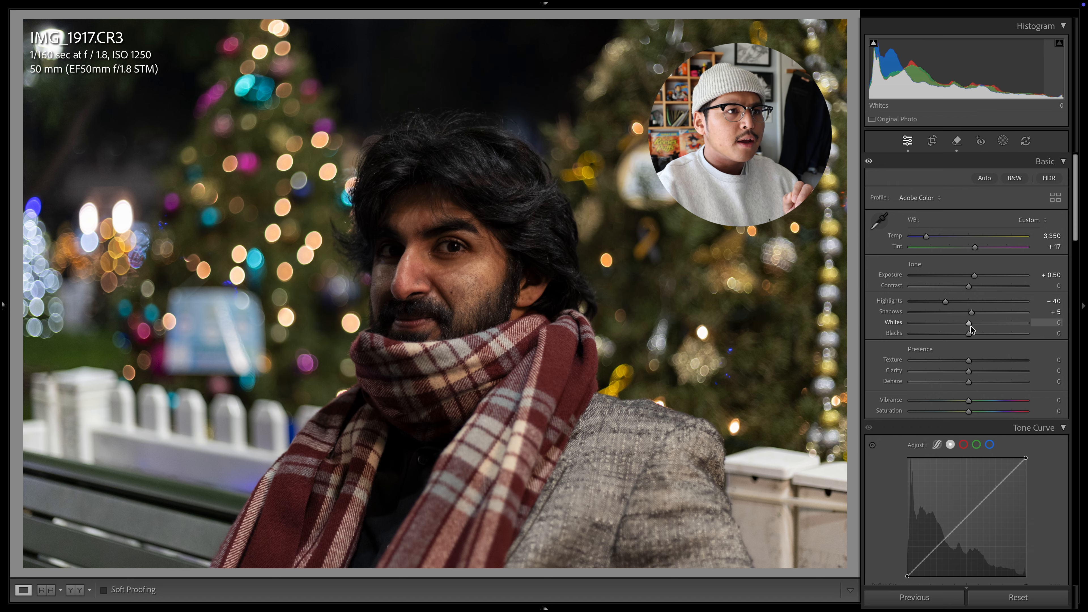
pyautogui.moveTo(969, 322); pyautogui.dragTo(959, 322)
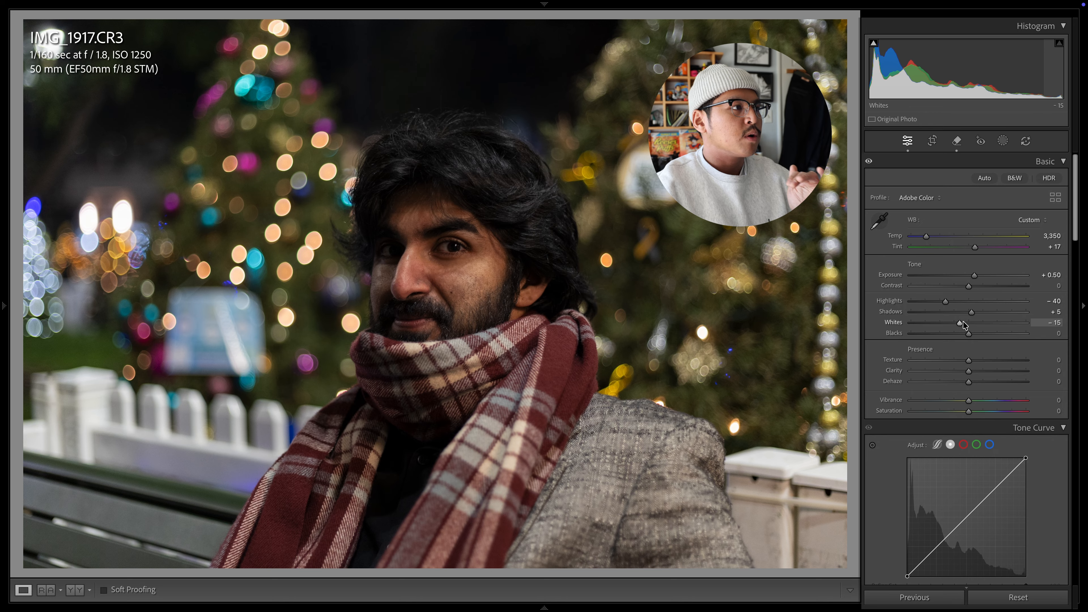
# - Fade the blacks by raising the tone curve's black point to an output of 10 at input 0
pyautogui.scroll(-1, 975, 359)
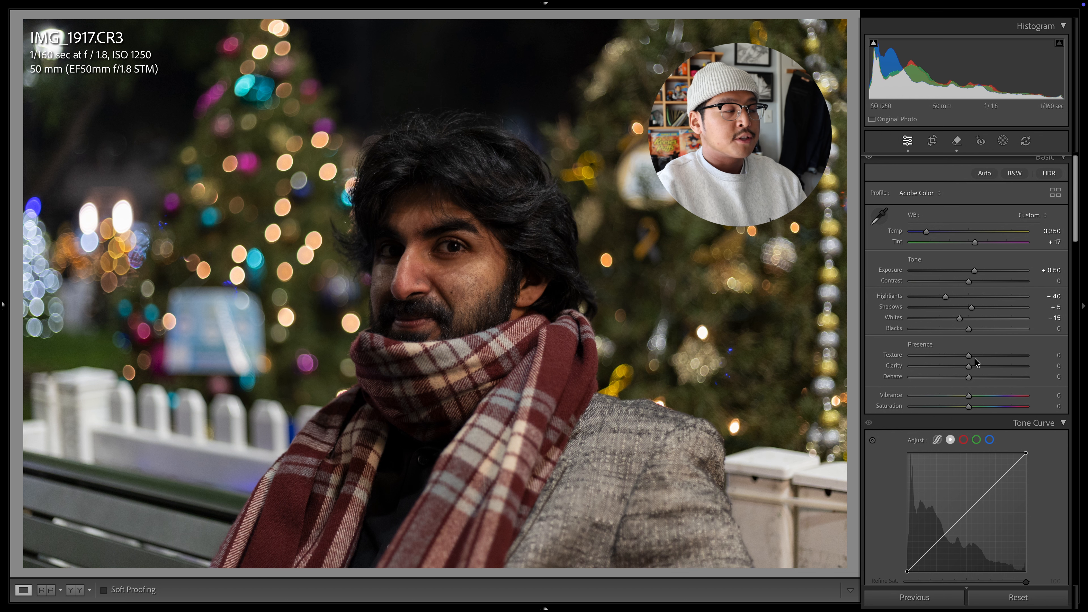
pyautogui.scroll(-3, 974, 358)
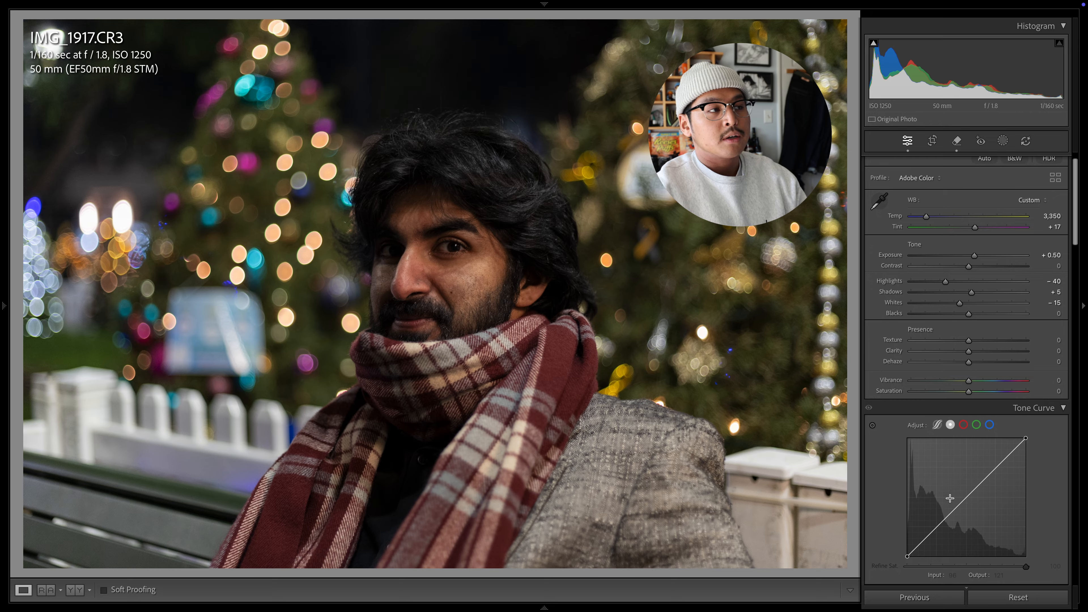
pyautogui.scroll(-2, 945, 464)
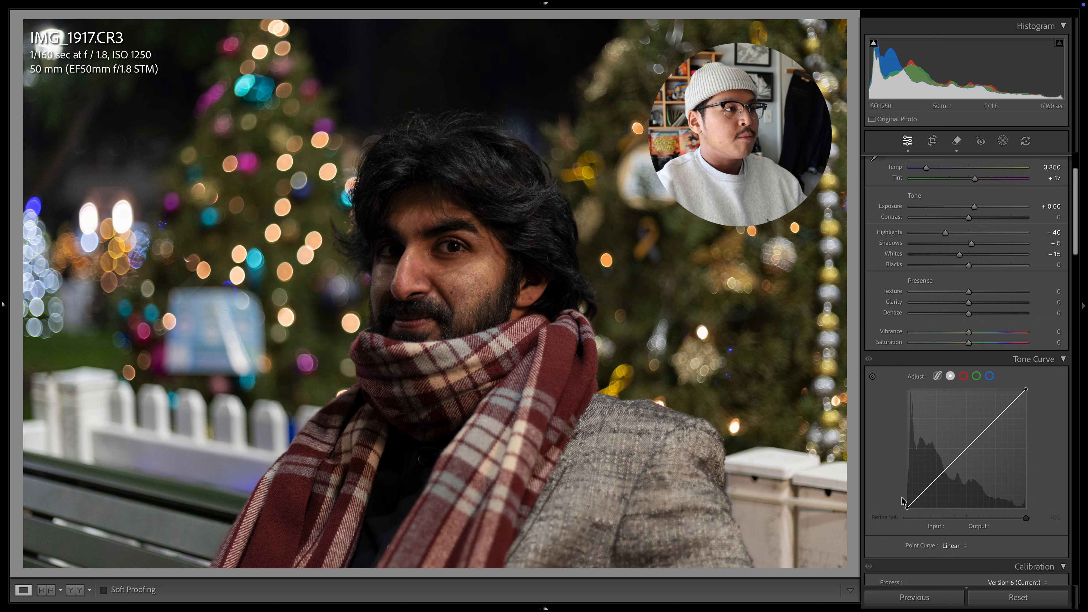
pyautogui.moveTo(908, 507); pyautogui.dragTo(904, 504)
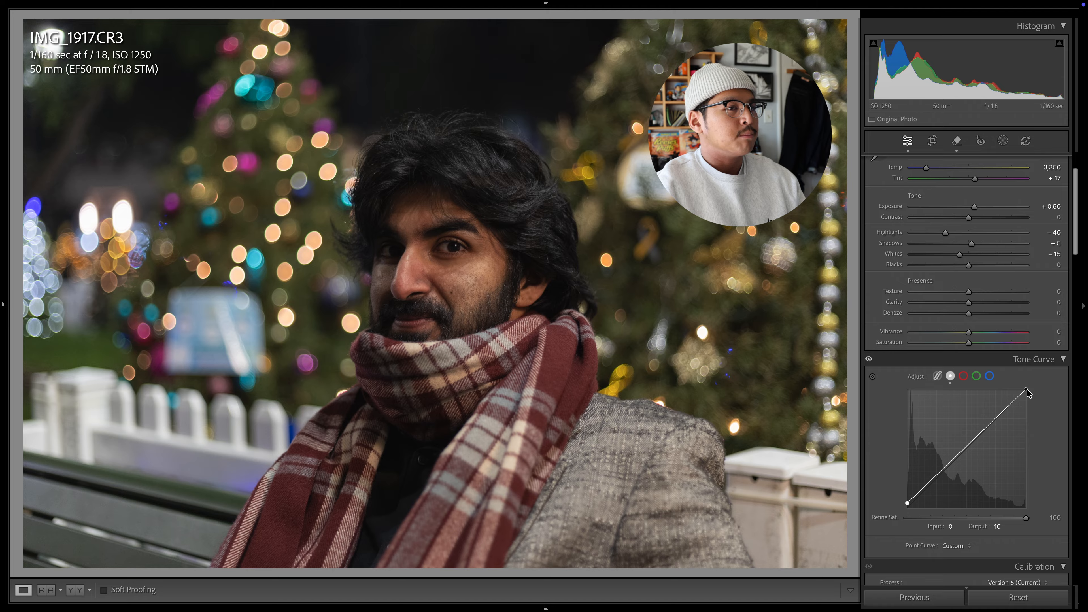
# - Lower the tone curve's white point to output 238 and add curve points at 128/124, 188/190 and 64/58
pyautogui.moveTo(1025, 390); pyautogui.dragTo(1031, 400)
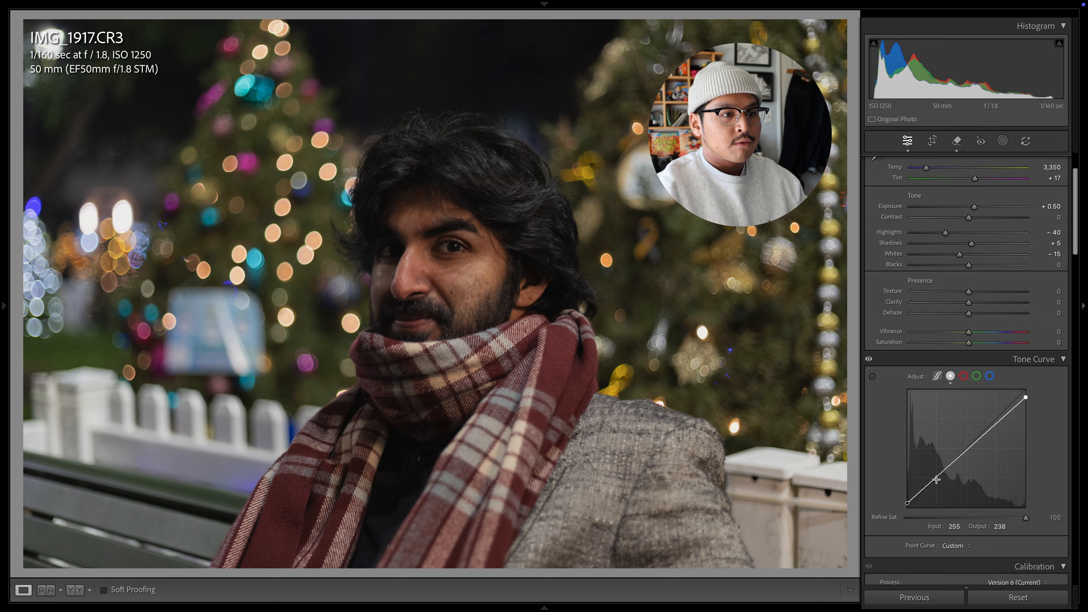
pyautogui.click(966, 448)
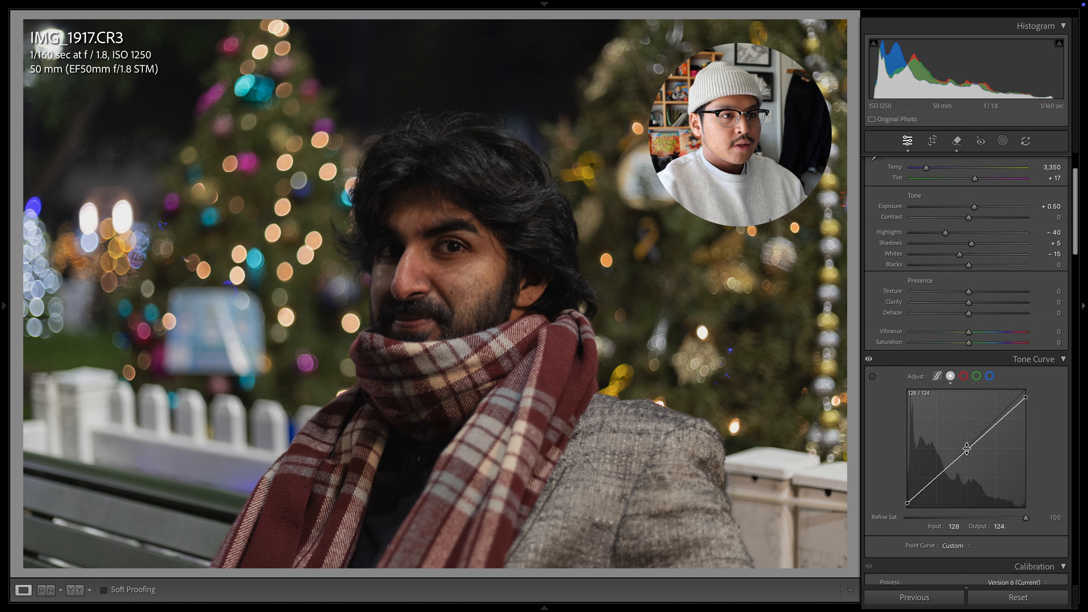
pyautogui.click(995, 418)
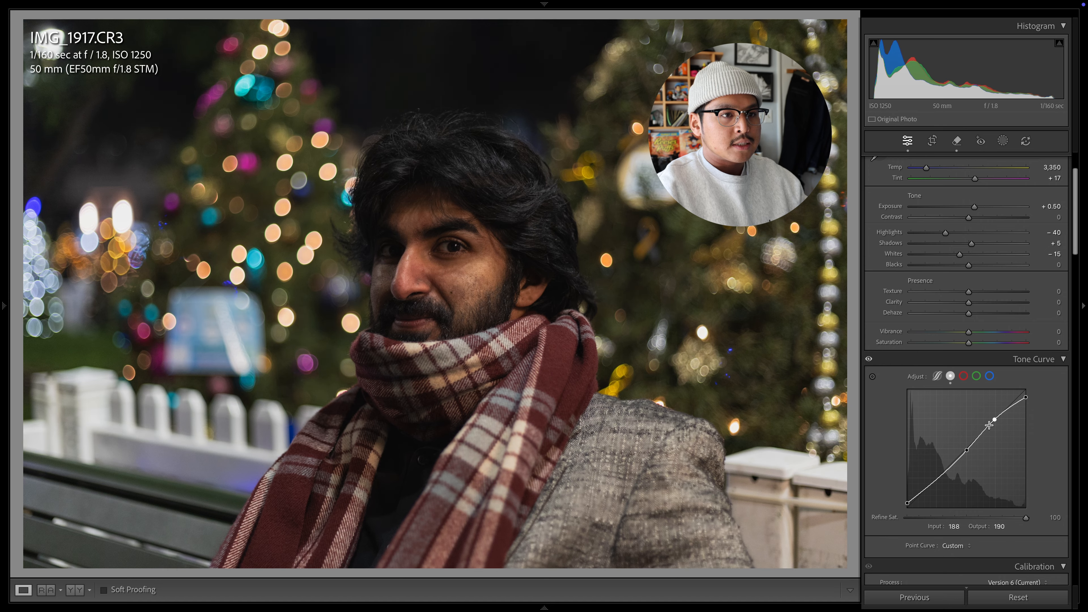
pyautogui.click(936, 479)
pyautogui.moveTo(936, 479); pyautogui.dragTo(937, 483)
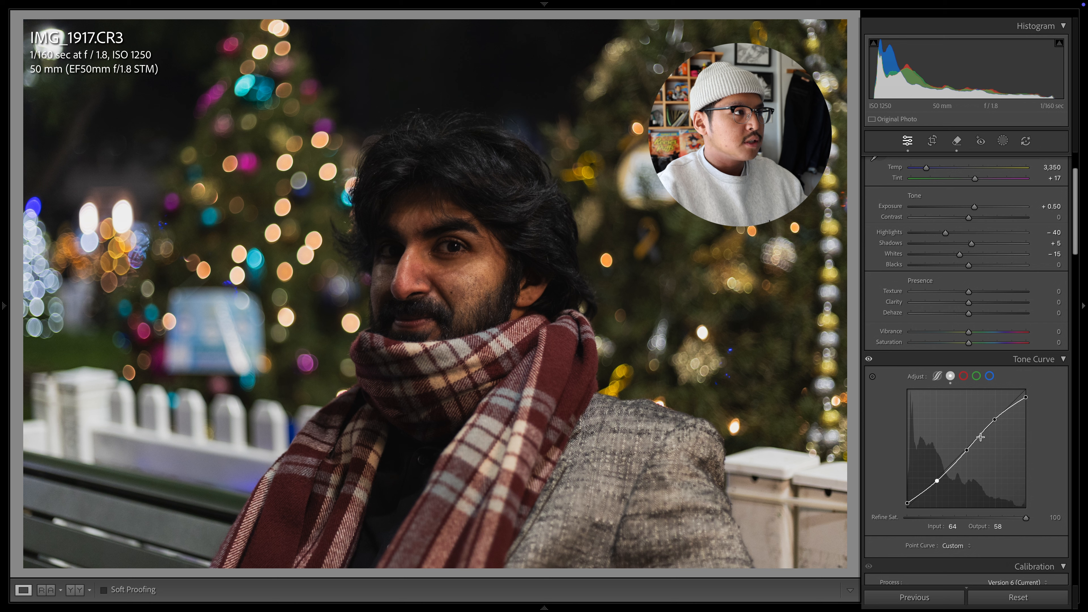
# - Deepen the point curve by lowering the midtone point to 128/120, the highlight point slightly, and the shadow point to 64/55
pyautogui.moveTo(967, 453); pyautogui.dragTo(969, 456)
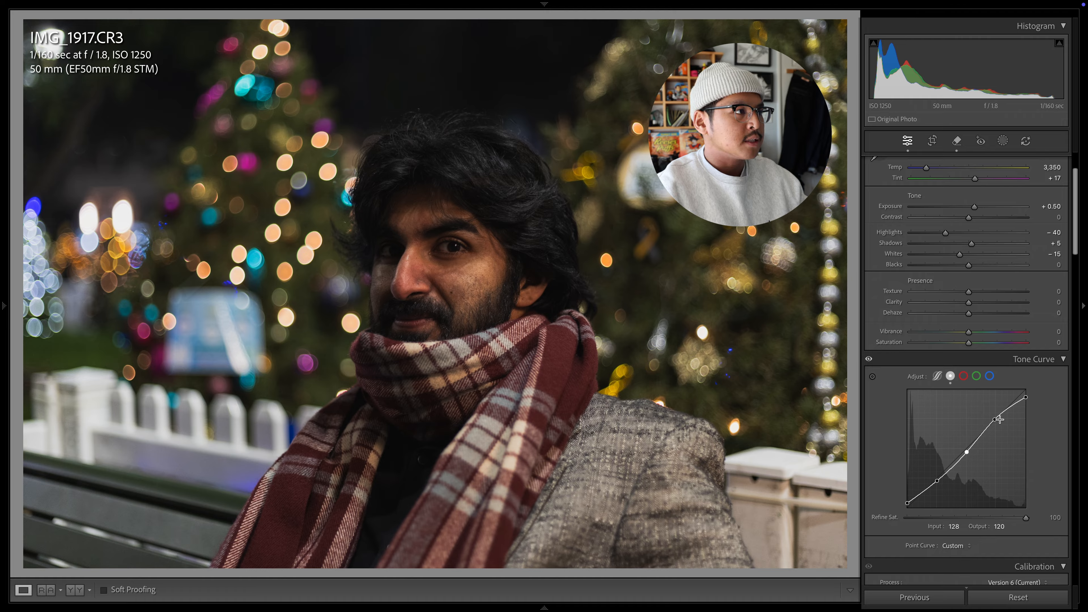
pyautogui.moveTo(995, 419); pyautogui.dragTo(996, 425)
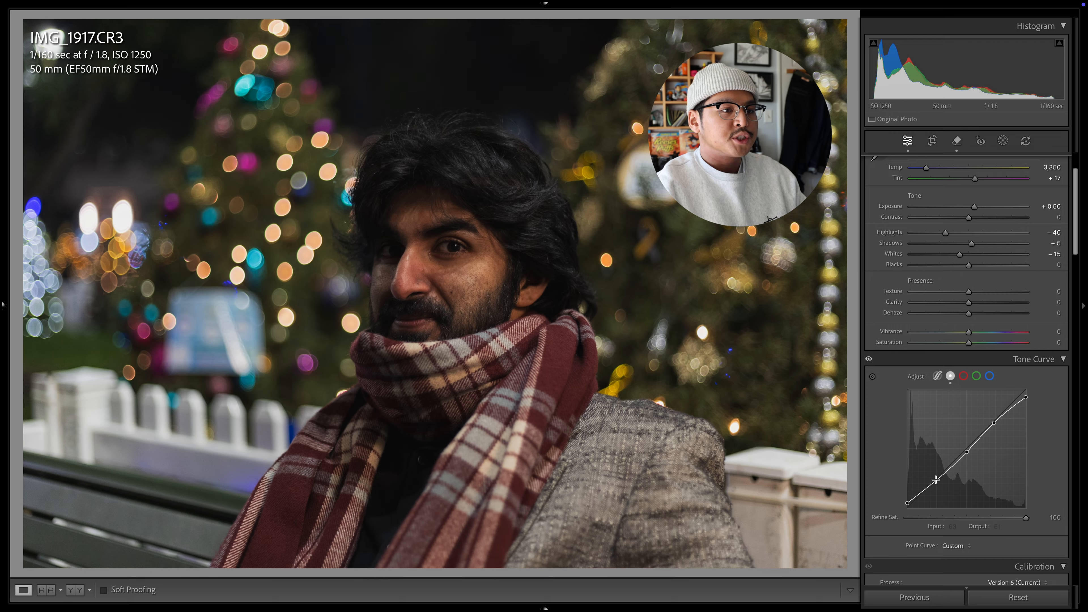
pyautogui.hotkey('ctrl', 'z')
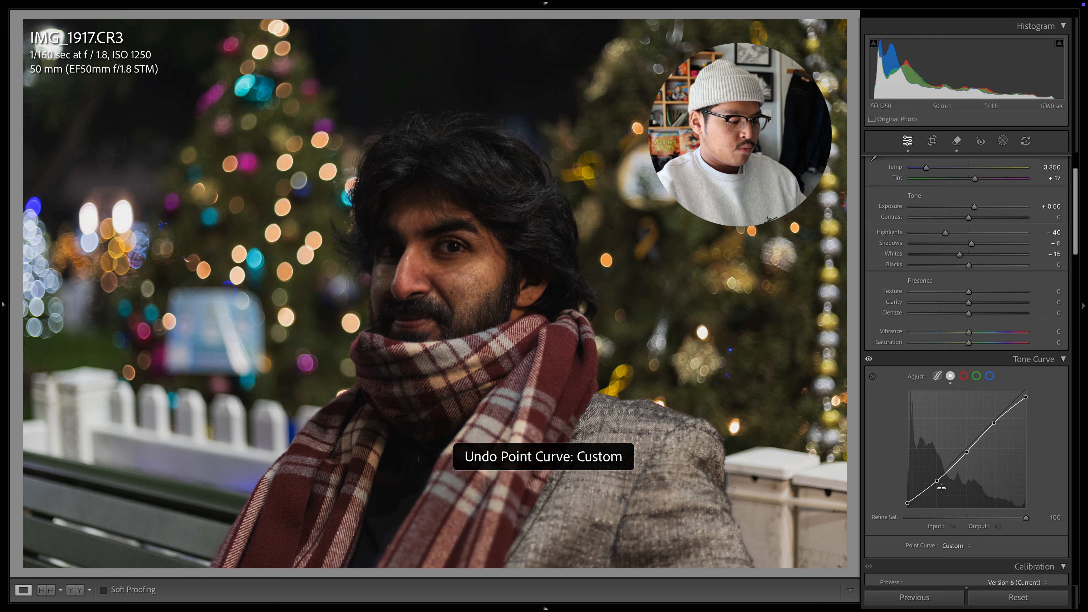
pyautogui.moveTo(936, 480); pyautogui.dragTo(938, 483)
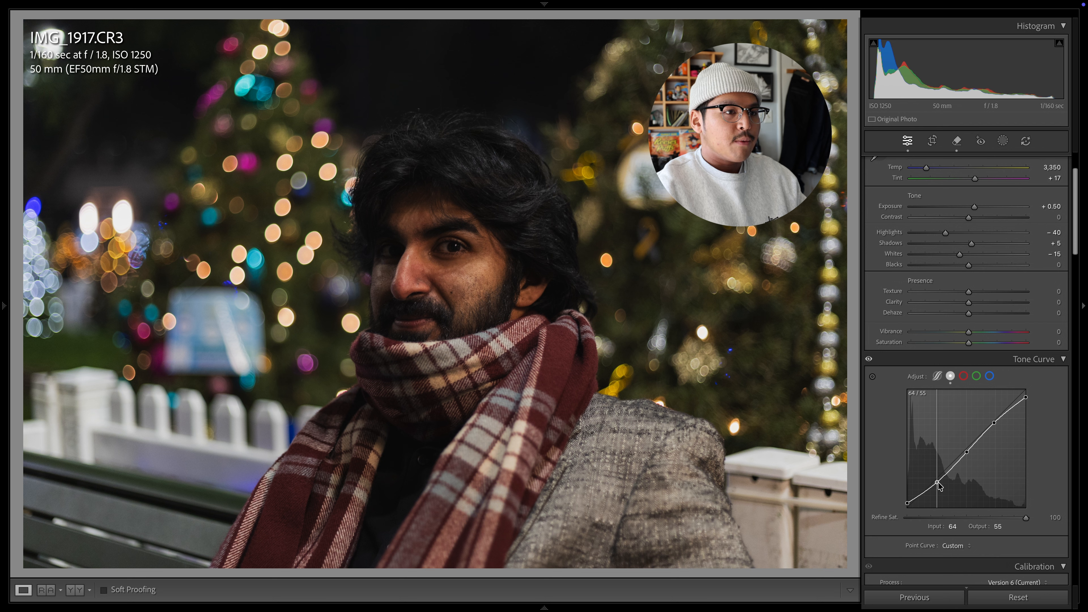
# - Raise the tone curve's black point to output 17 and move the shadow point to 62/57 and the highlight point to 191/191
pyautogui.doubleClick(906, 503)
pyautogui.press('super+z')
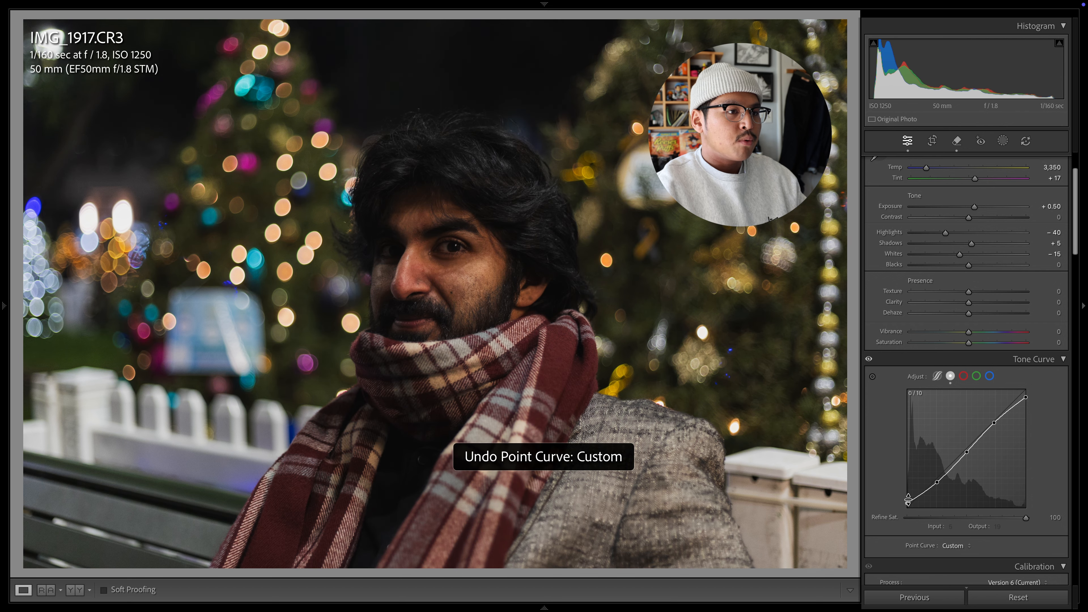
pyautogui.moveTo(907, 503); pyautogui.dragTo(900, 501)
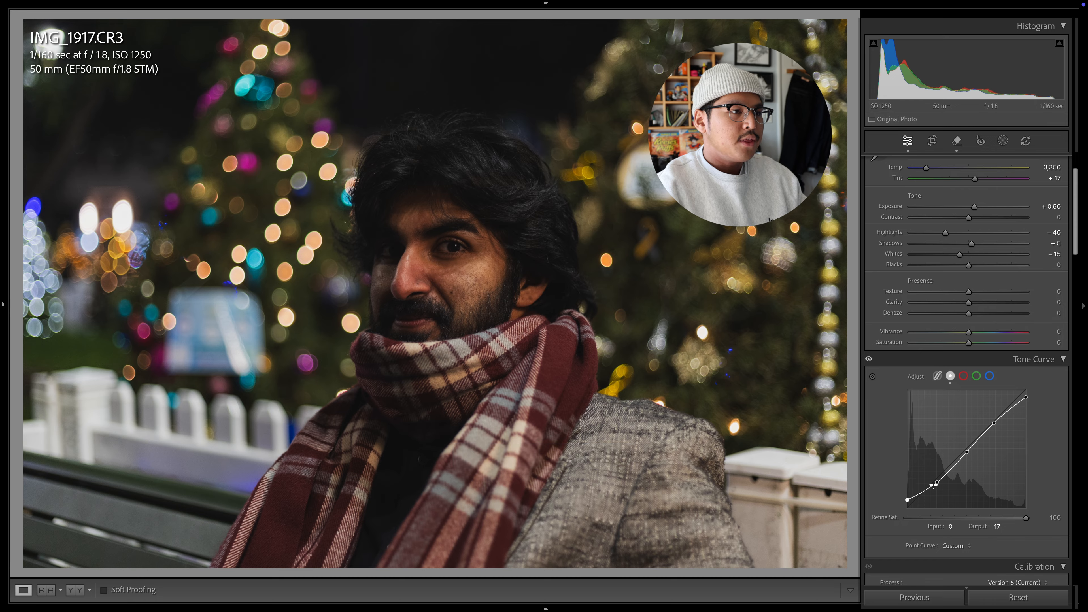
pyautogui.moveTo(937, 482); pyautogui.dragTo(936, 483)
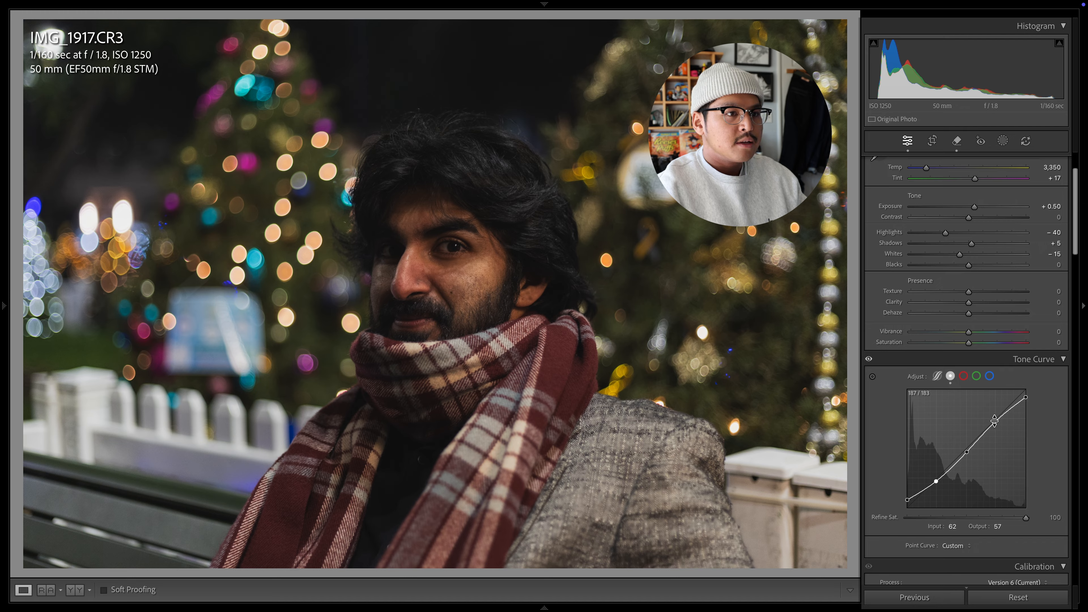
pyautogui.moveTo(994, 421); pyautogui.dragTo(997, 421)
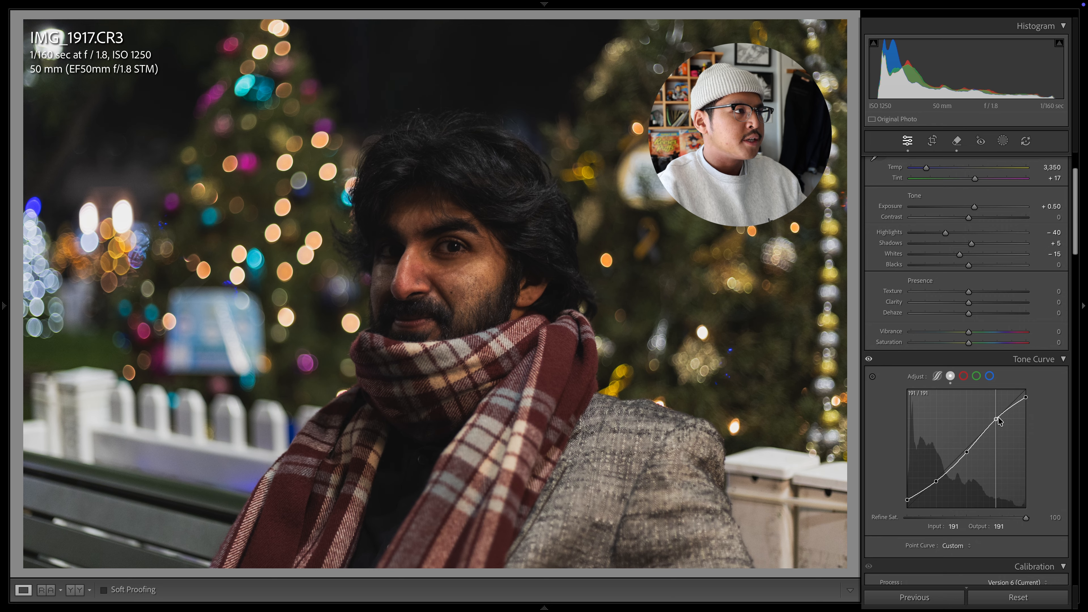
pyautogui.moveTo(998, 421); pyautogui.dragTo(998, 421)
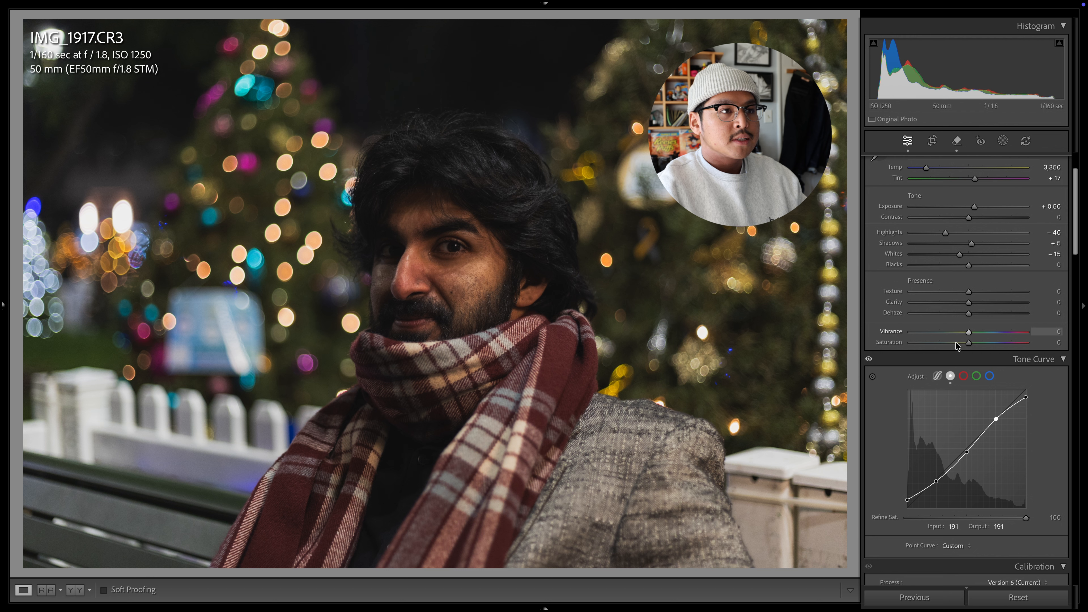
# - Refine the parametric tone curve with Lights at -1, Darks at -11 and Shadows at +17
pyautogui.click(938, 377)
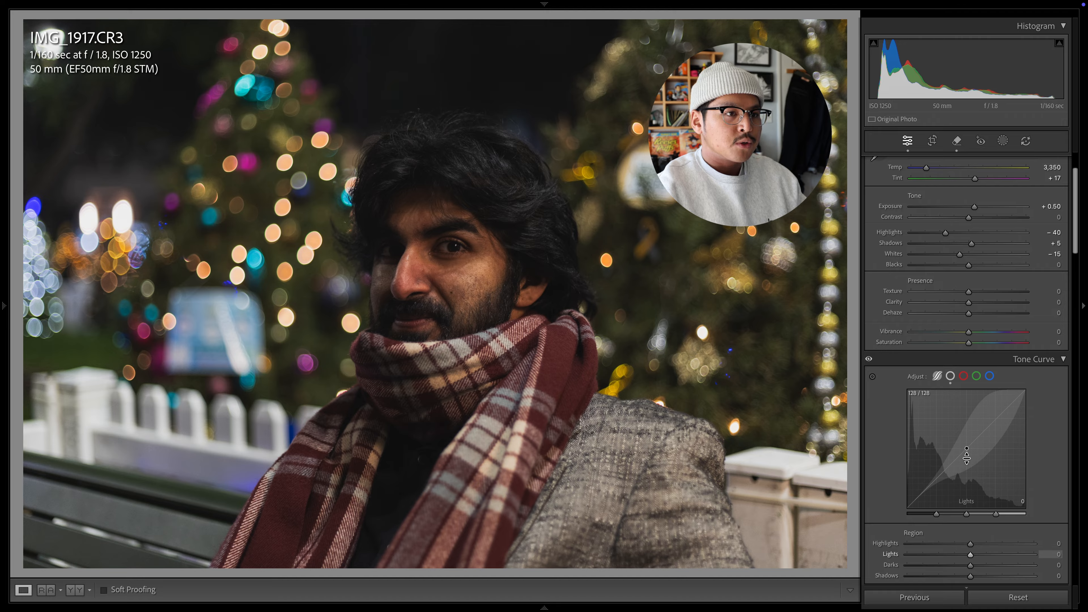
pyautogui.moveTo(966, 457); pyautogui.dragTo(965, 452)
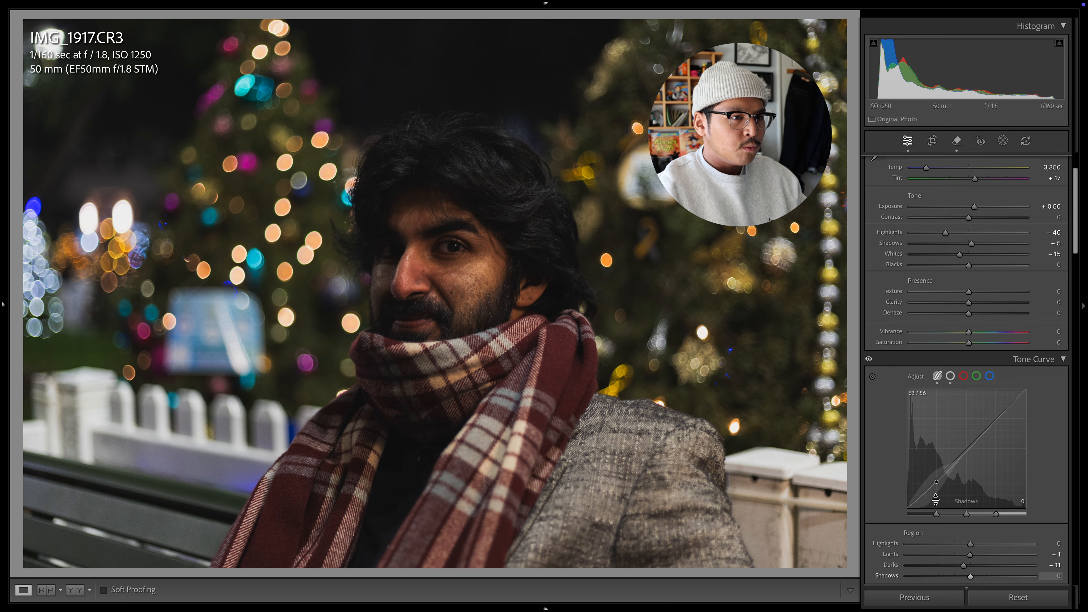
pyautogui.moveTo(935, 499); pyautogui.dragTo(936, 484)
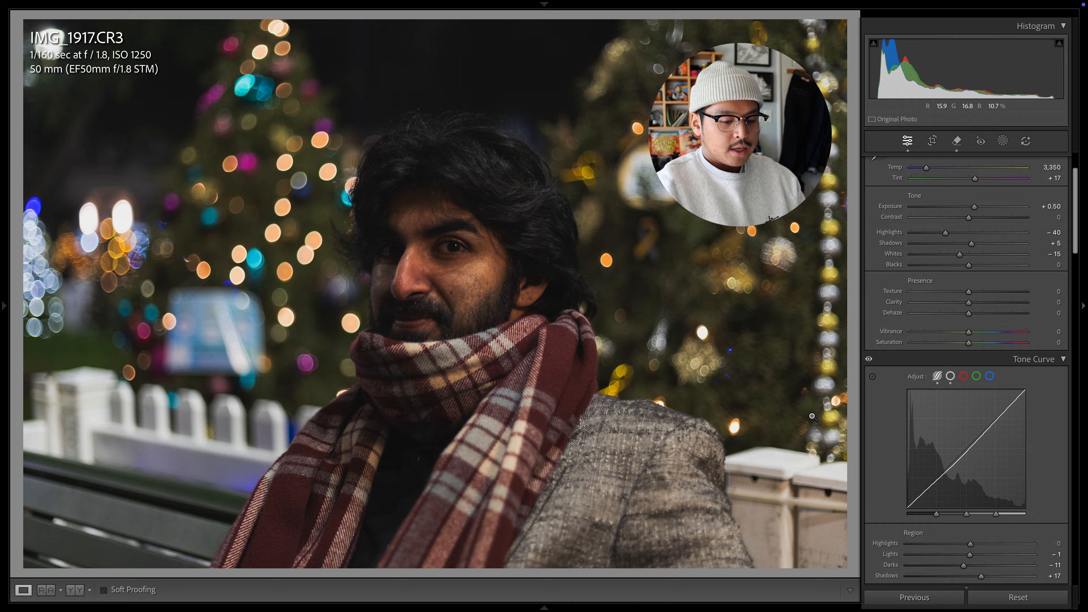
# - Compare the edited portrait with its before version
pyautogui.press('\\')
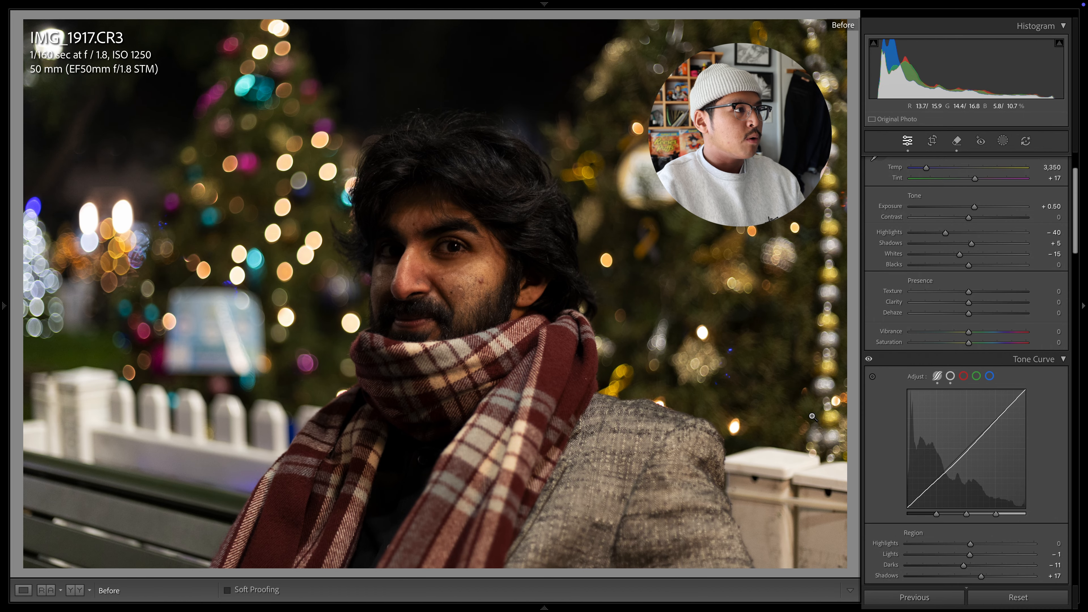
pyautogui.press('\\')
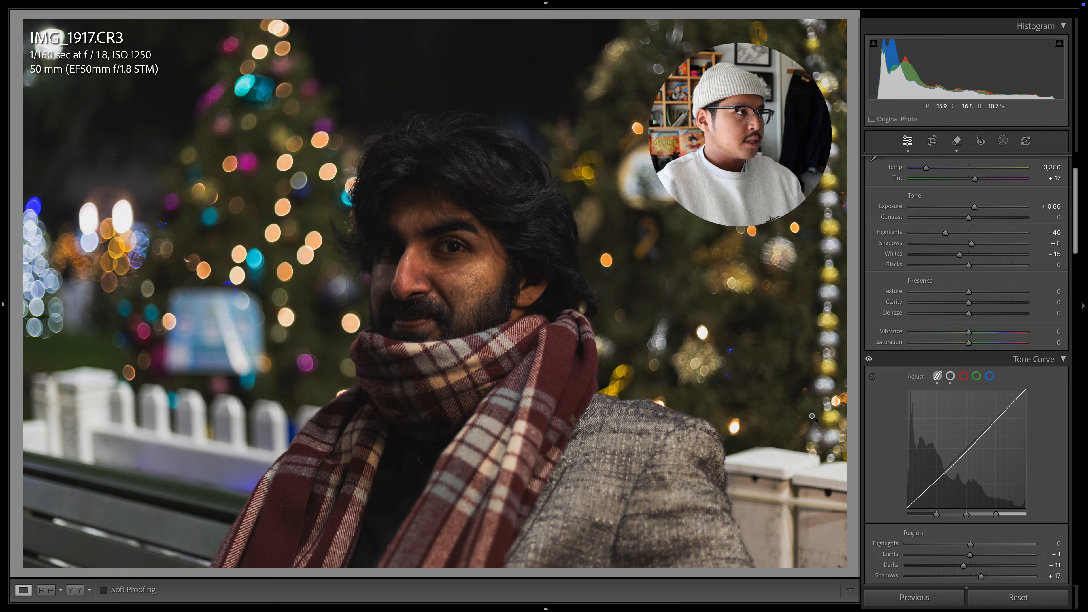
pyautogui.press('\\')
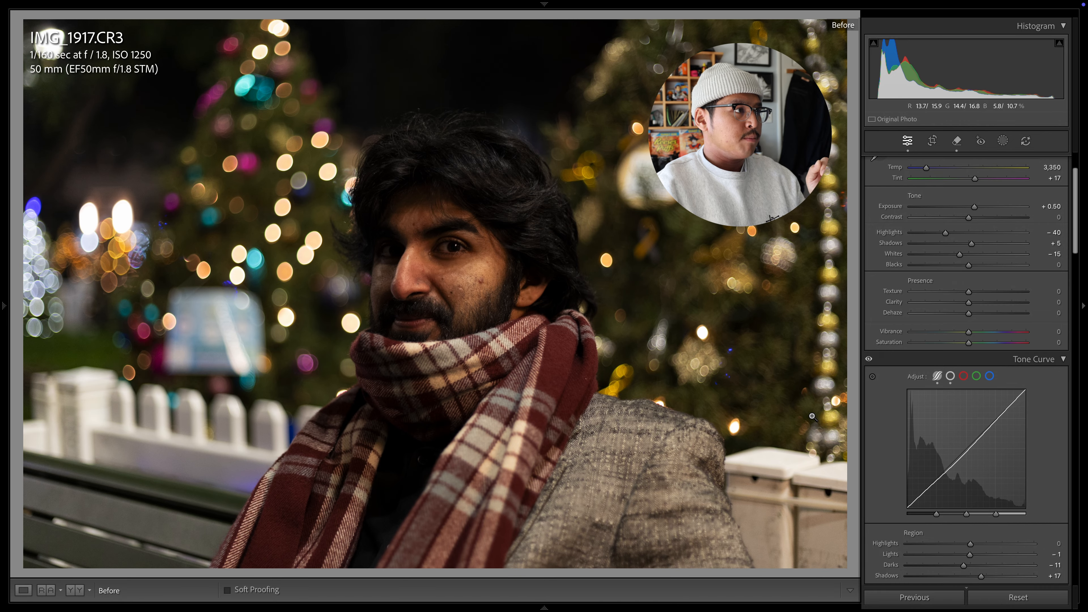
pyautogui.press('\\')
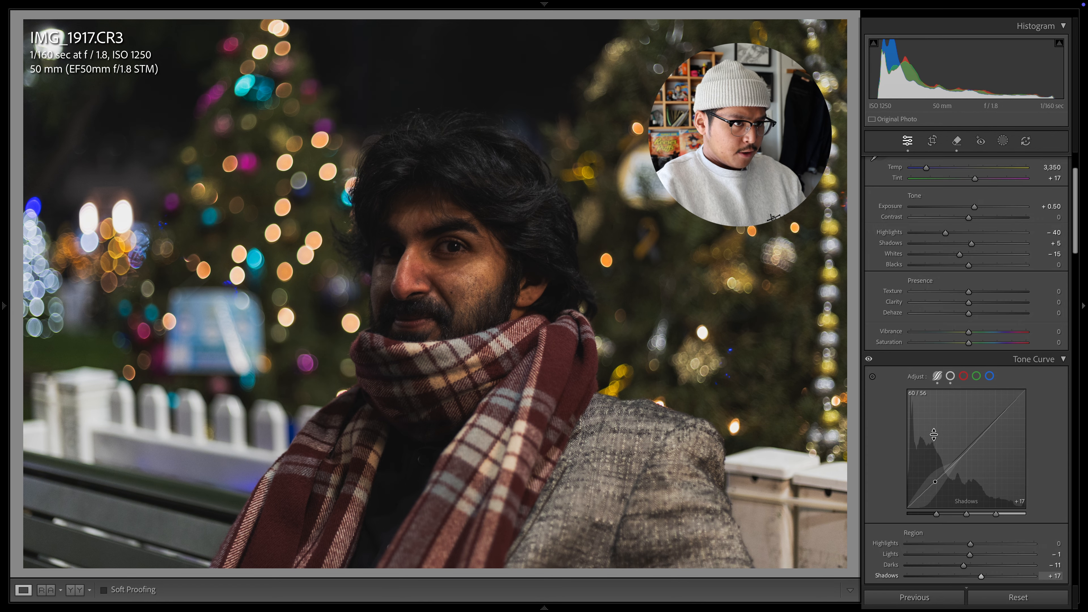
# - Shift the Color Mixer hues to Green +45, Aqua +18, Blue -10 and Purple -20
pyautogui.scroll(-3, 961, 205)
pyautogui.scroll(5, 961, 200)
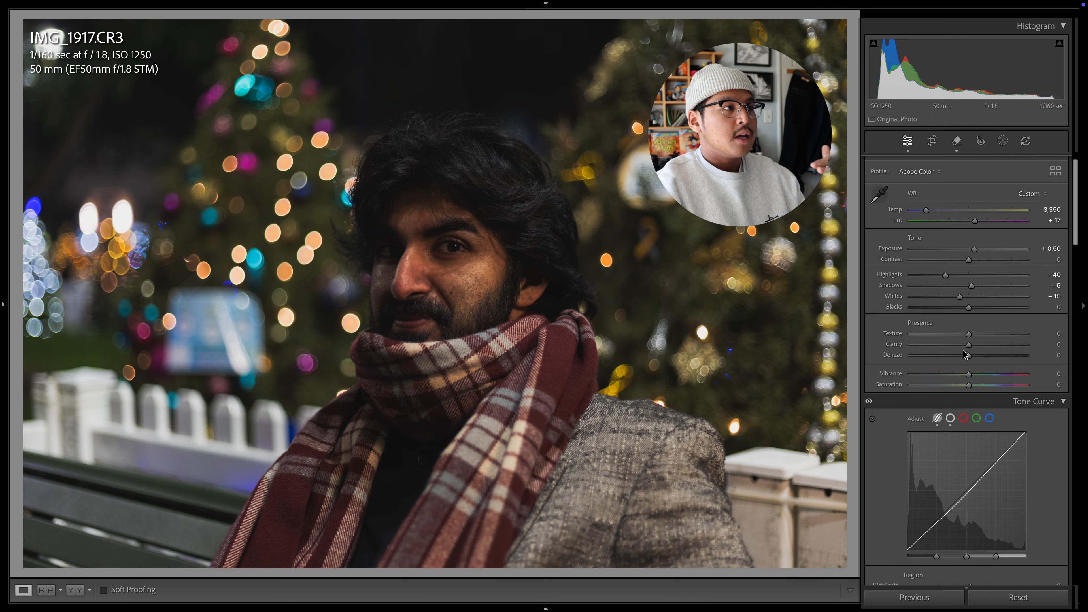
pyautogui.scroll(1, 965, 354)
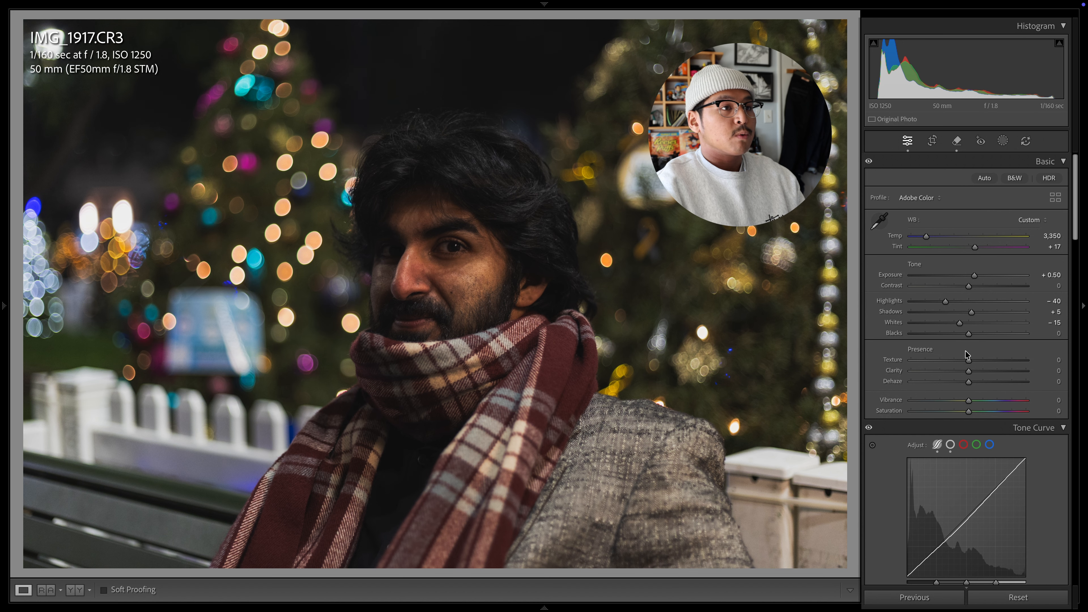
pyautogui.scroll(-5, 965, 353)
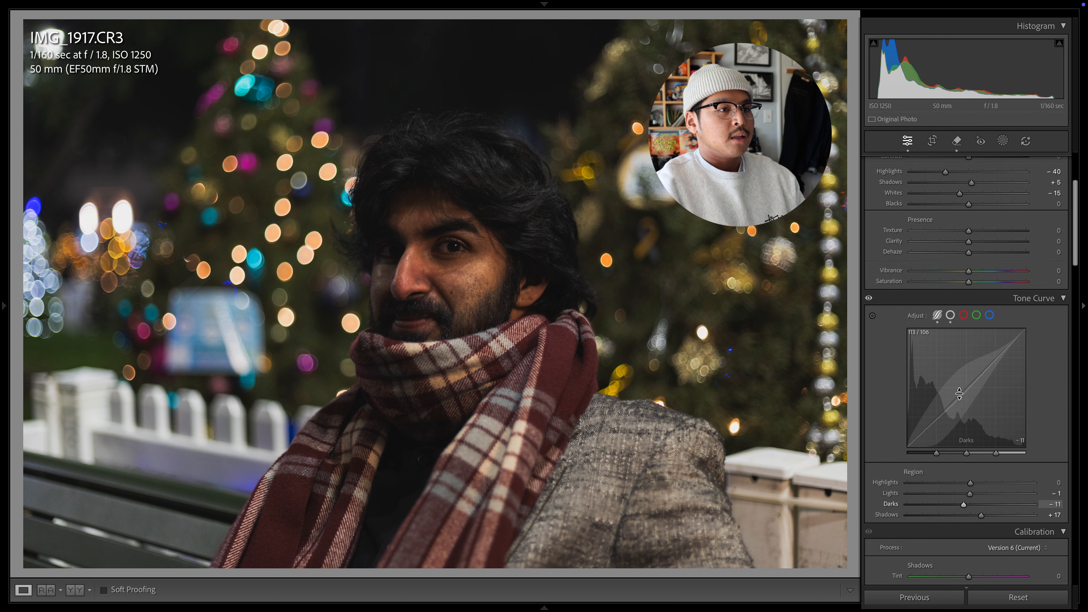
pyautogui.scroll(-7, 962, 389)
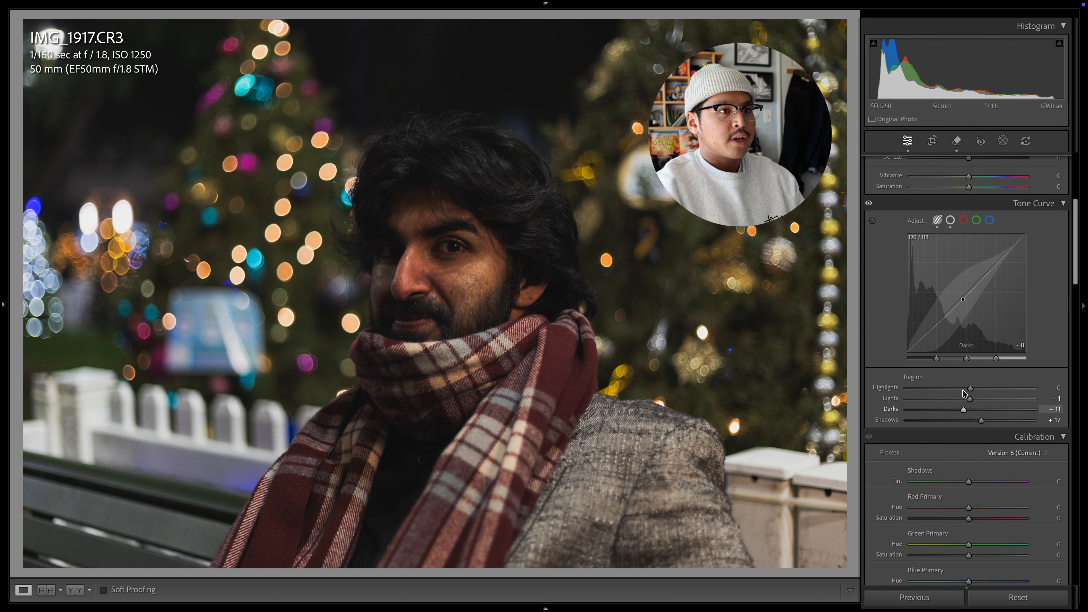
pyautogui.scroll(-2, 963, 393)
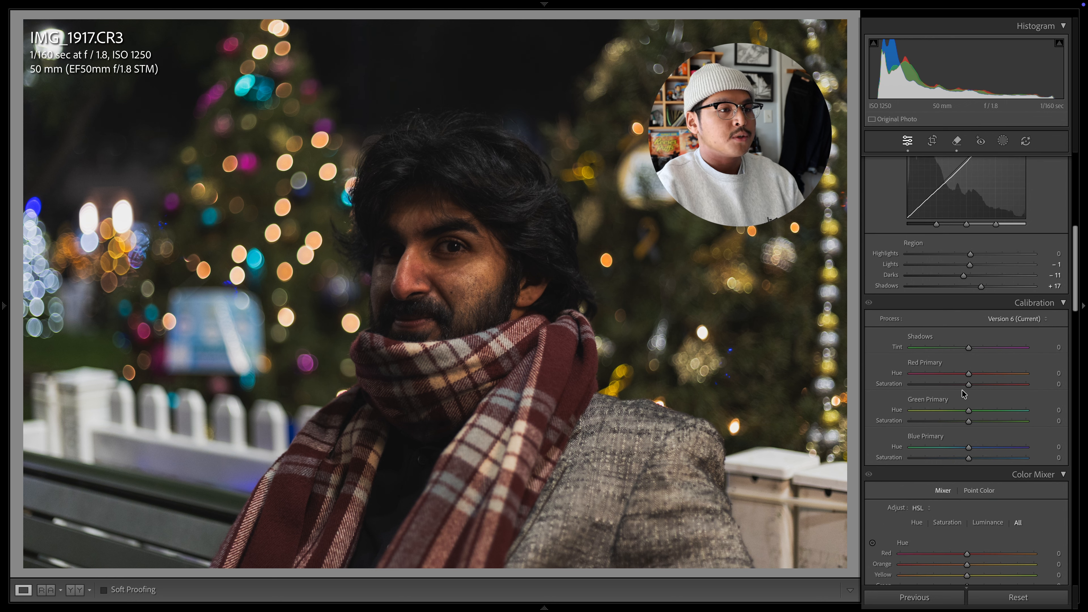
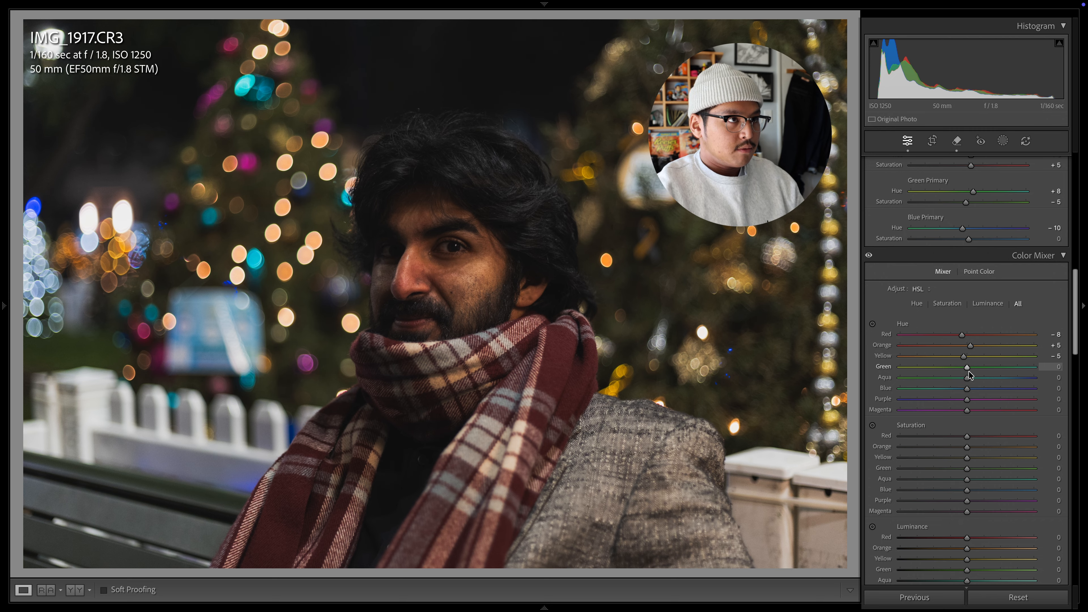
pyautogui.moveTo(966, 366); pyautogui.dragTo(941, 368)
pyautogui.moveTo(1008, 374)
pyautogui.mouseDown()
pyautogui.moveTo(943, 377)
pyautogui.moveTo(1016, 384)
pyautogui.moveTo(993, 376)
pyautogui.mouseUp()
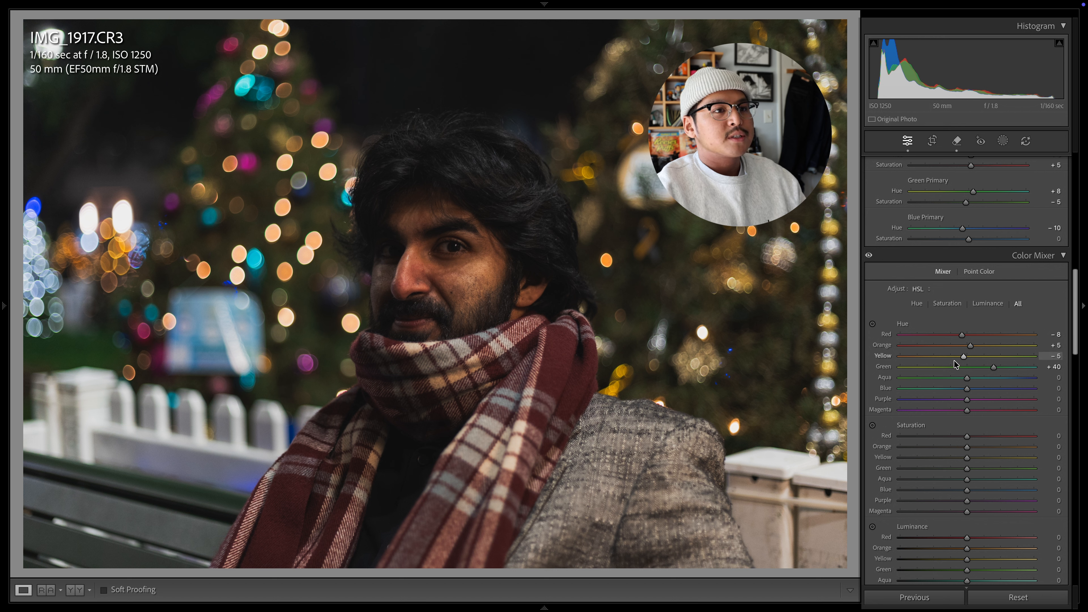
pyautogui.moveTo(993, 367); pyautogui.dragTo(998, 373)
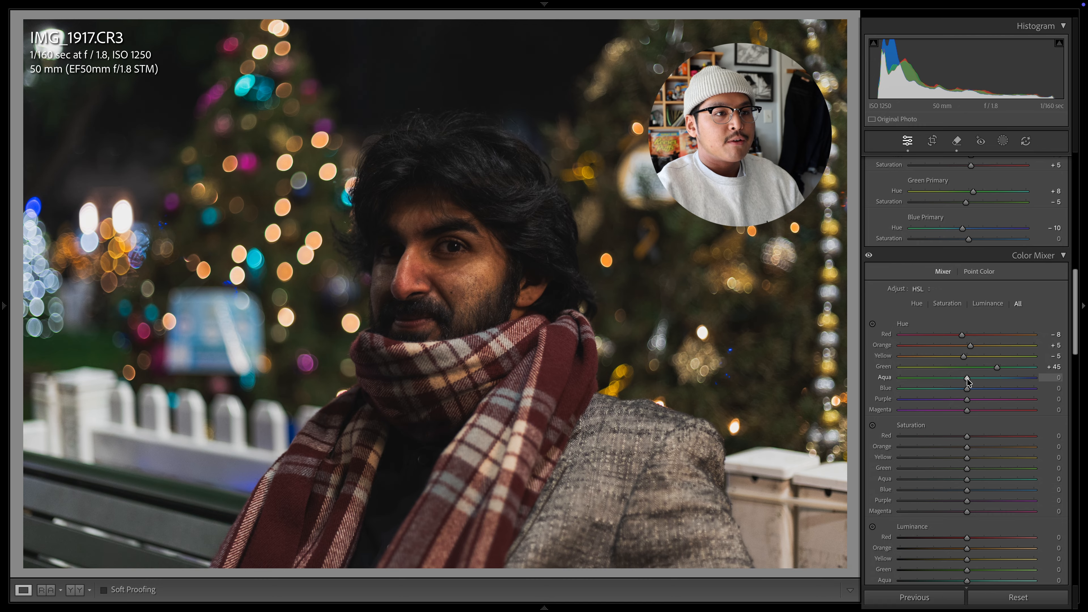
pyautogui.moveTo(969, 381)
pyautogui.mouseDown()
pyautogui.moveTo(952, 382)
pyautogui.moveTo(987, 381)
pyautogui.moveTo(981, 392)
pyautogui.mouseUp()
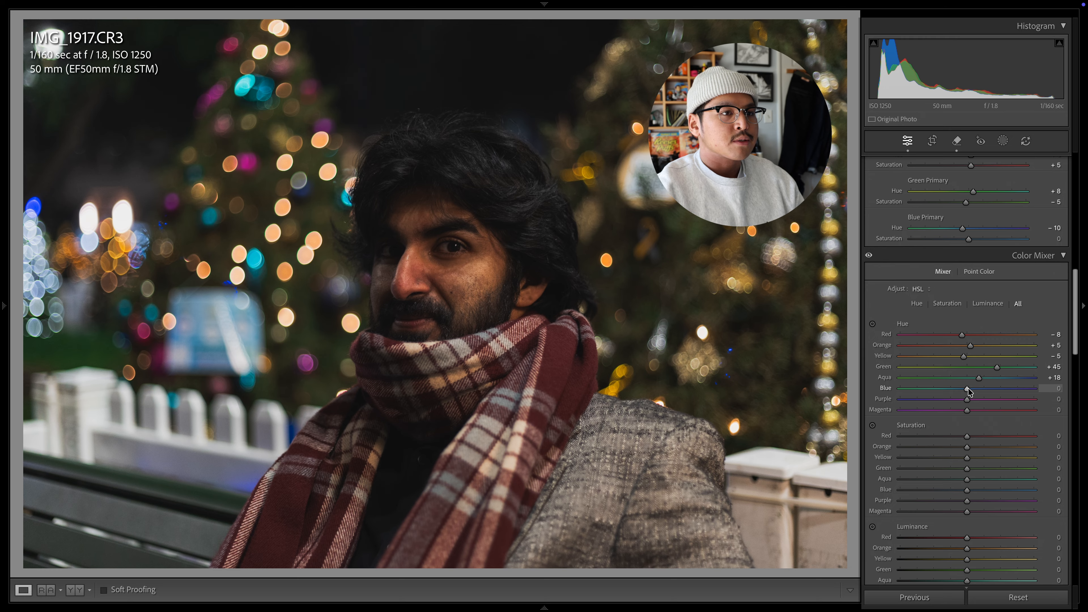
pyautogui.moveTo(955, 390)
pyautogui.mouseDown()
pyautogui.moveTo(981, 390)
pyautogui.moveTo(950, 390)
pyautogui.moveTo(963, 399)
pyautogui.mouseUp()
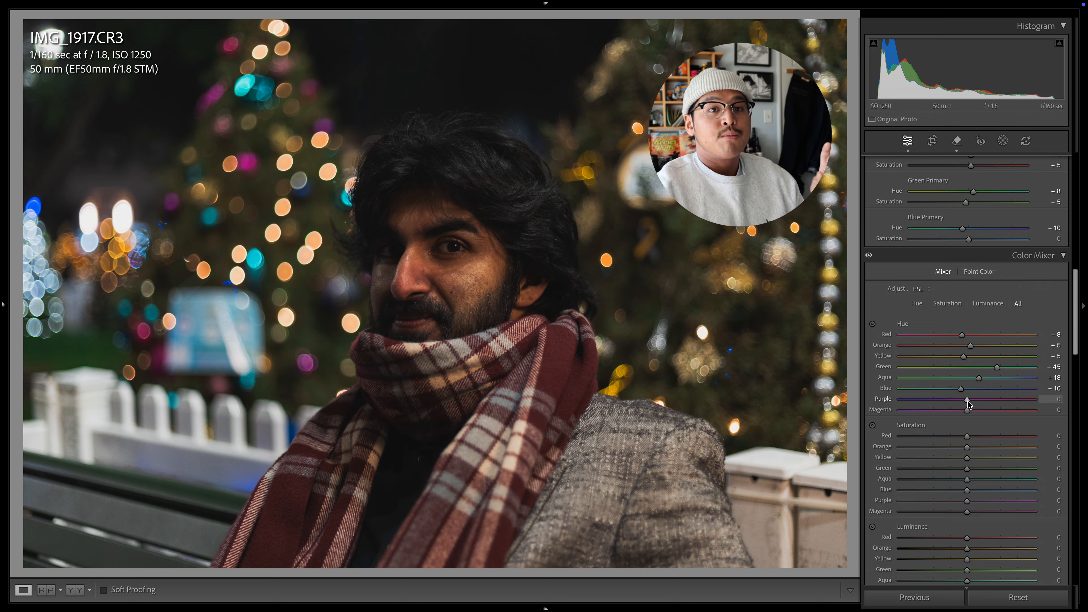
pyautogui.moveTo(969, 402)
pyautogui.mouseDown()
pyautogui.moveTo(929, 409)
pyautogui.moveTo(990, 416)
pyautogui.moveTo(956, 414)
pyautogui.mouseUp()
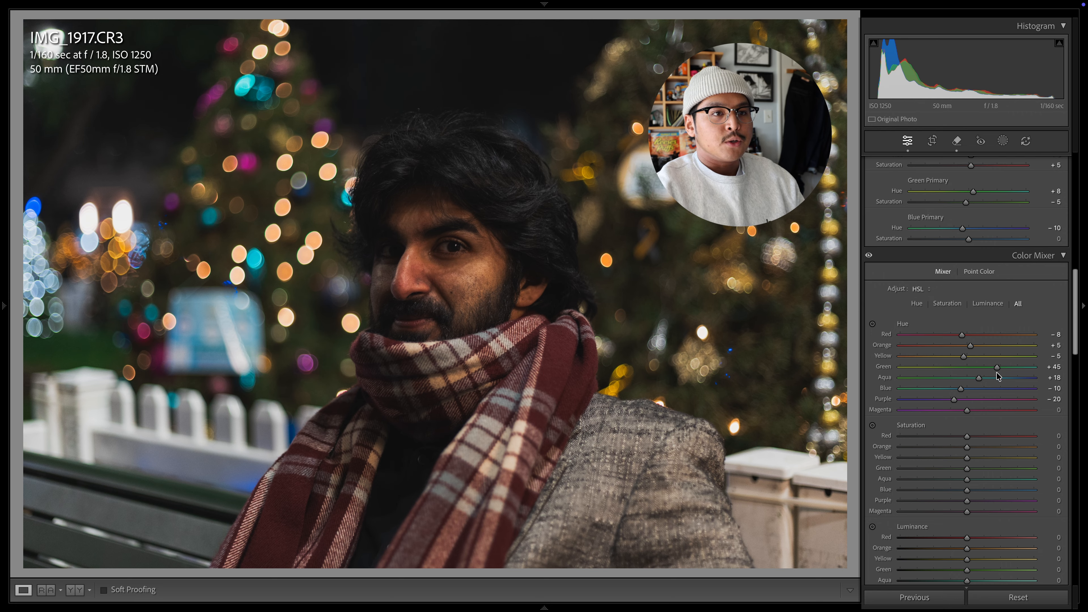
# - Set the Color Mixer luminance to Red -40, Orange +5 and Yellow -15
pyautogui.scroll(-1, 985, 364)
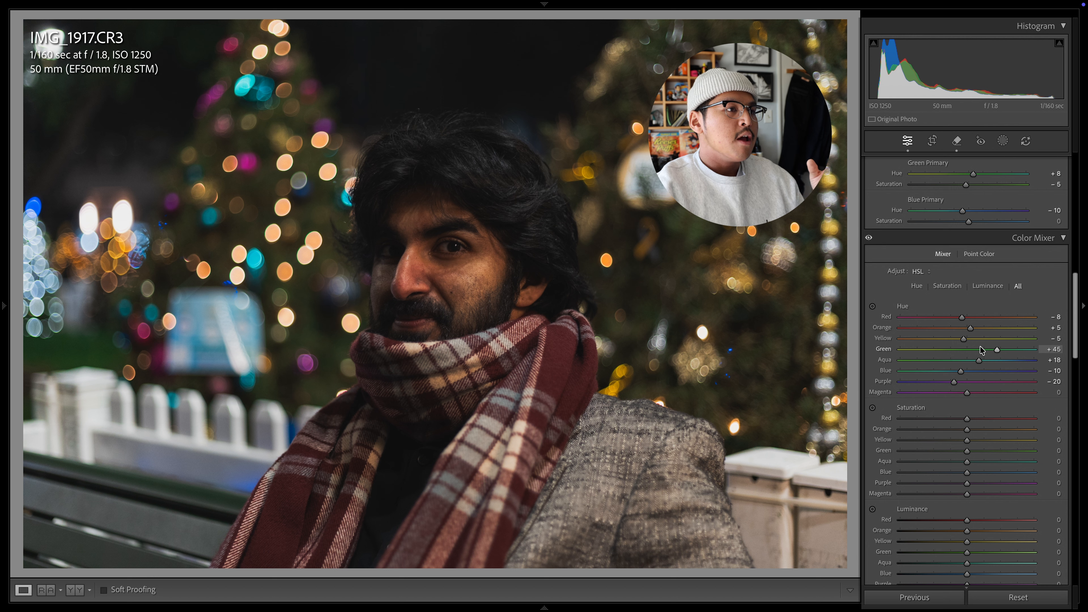
pyautogui.scroll(-5, 982, 349)
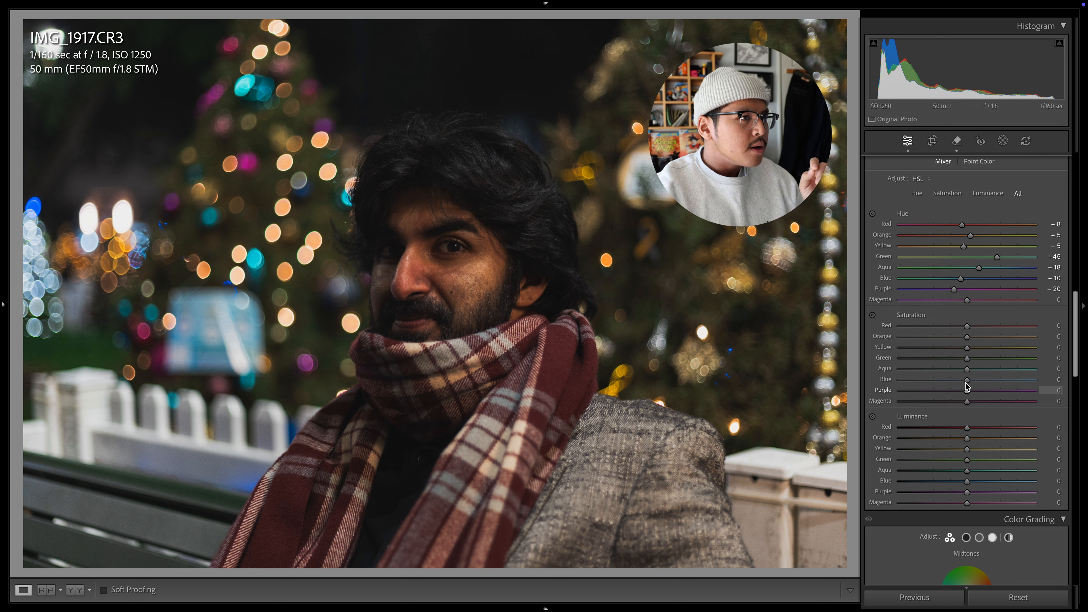
pyautogui.scroll(-2, 951, 344)
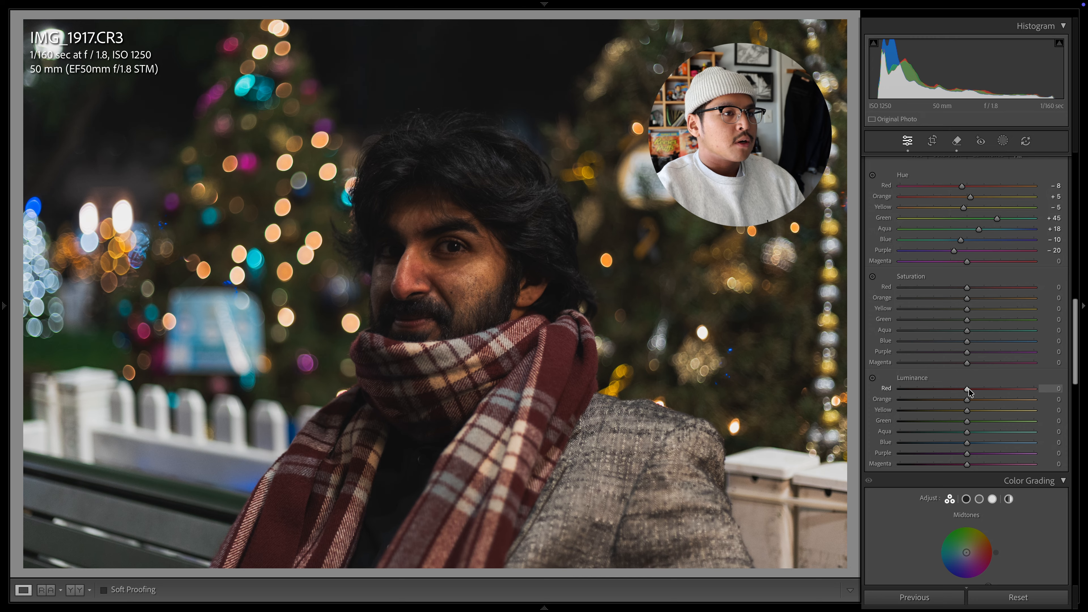
pyautogui.moveTo(967, 388); pyautogui.dragTo(957, 389)
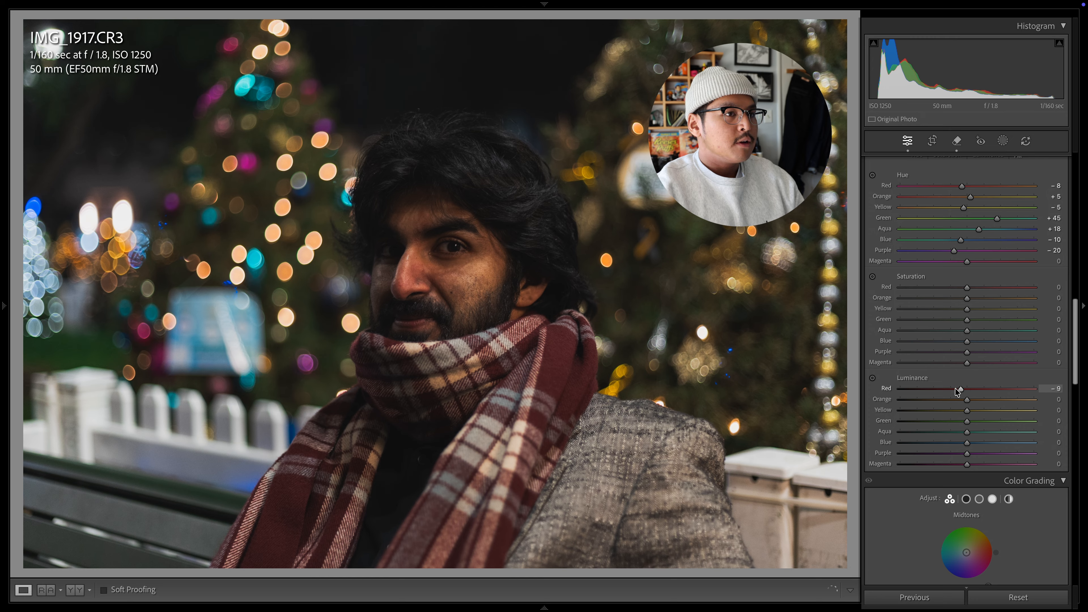
pyautogui.moveTo(938, 390)
pyautogui.mouseDown()
pyautogui.moveTo(953, 397)
pyautogui.moveTo(941, 397)
pyautogui.mouseUp()
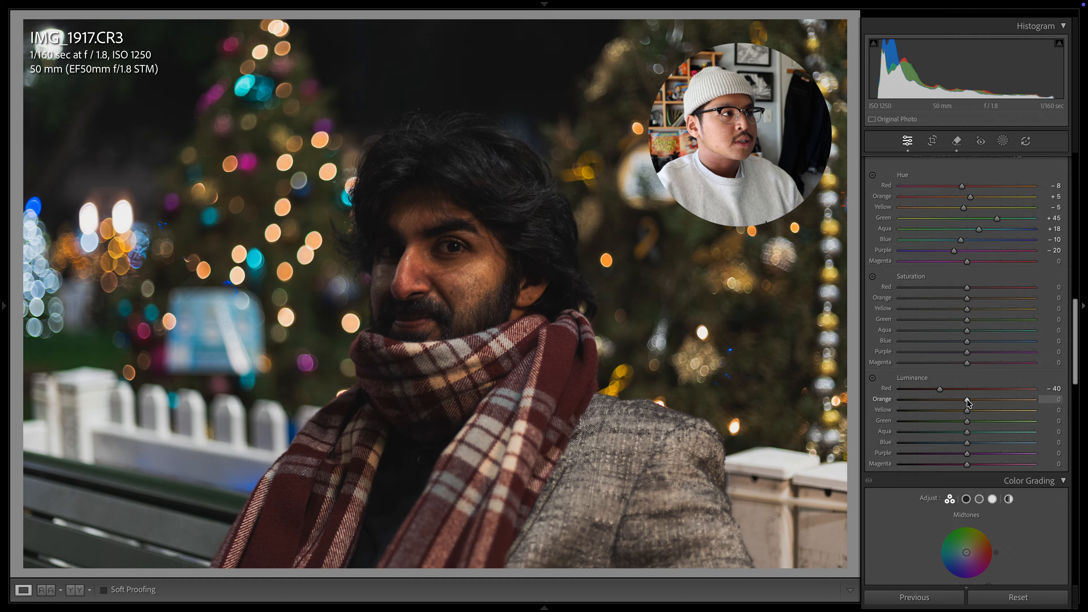
pyautogui.moveTo(969, 400); pyautogui.dragTo(971, 403)
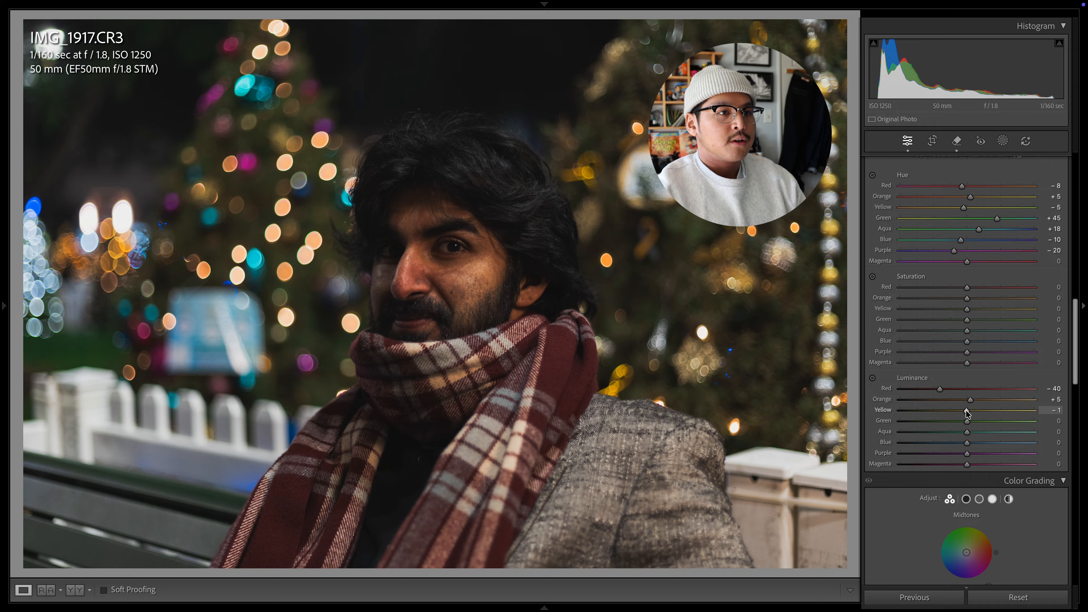
pyautogui.moveTo(967, 411); pyautogui.dragTo(958, 440)
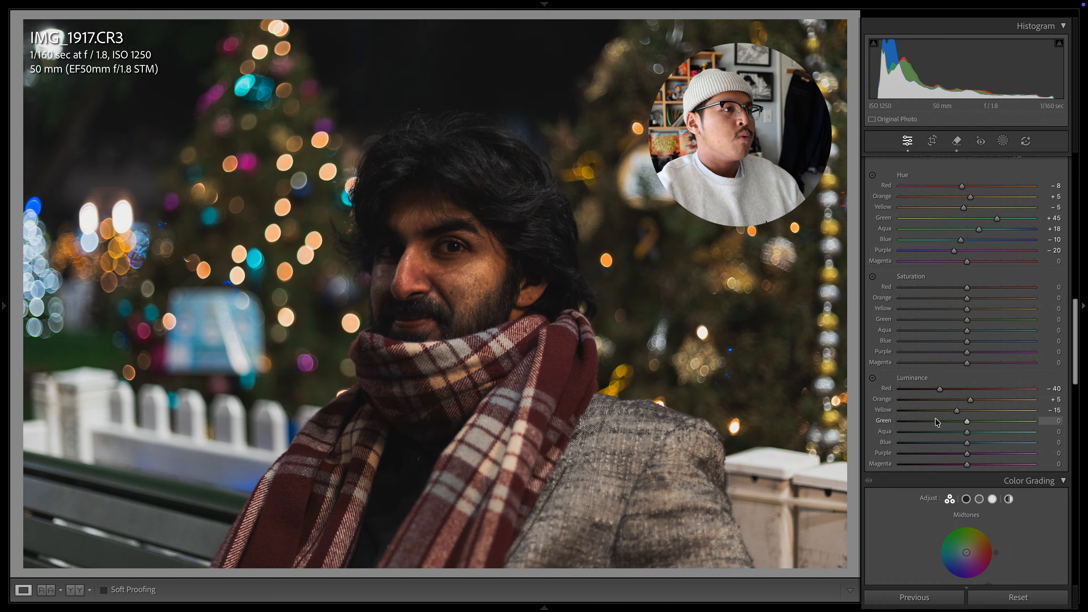
# - Darken the cooler colors in the Color Mixer with luminance Green -15, Aqua -10 and Blue -10
pyautogui.moveTo(967, 423)
pyautogui.mouseDown()
pyautogui.moveTo(986, 422)
pyautogui.moveTo(954, 423)
pyautogui.moveTo(995, 423)
pyautogui.moveTo(941, 424)
pyautogui.moveTo(985, 428)
pyautogui.moveTo(954, 434)
pyautogui.mouseUp()
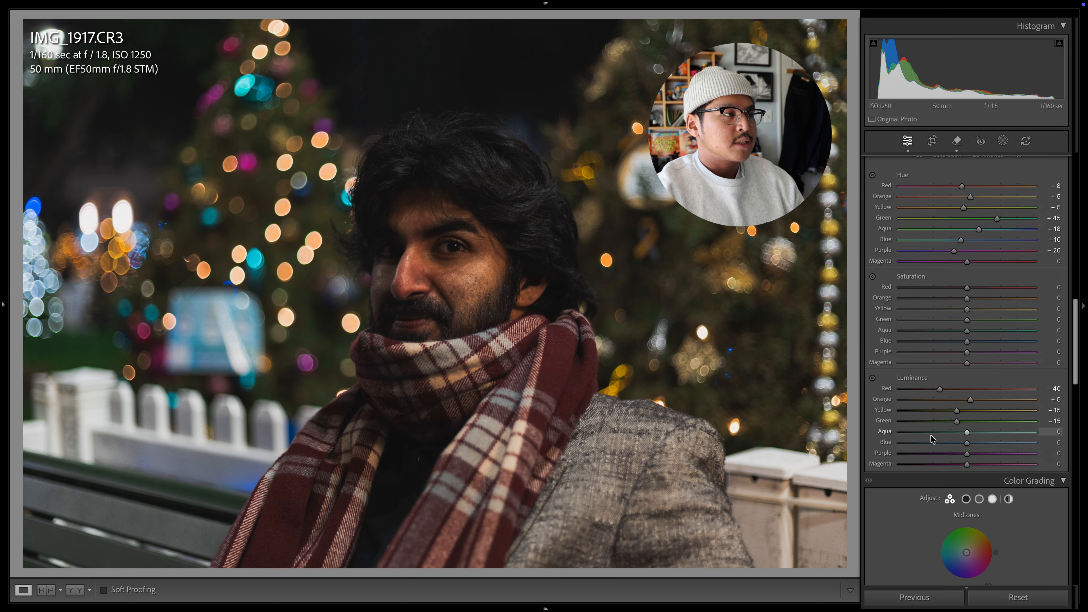
pyautogui.moveTo(968, 442)
pyautogui.mouseDown()
pyautogui.moveTo(930, 447)
pyautogui.moveTo(964, 444)
pyautogui.mouseUp()
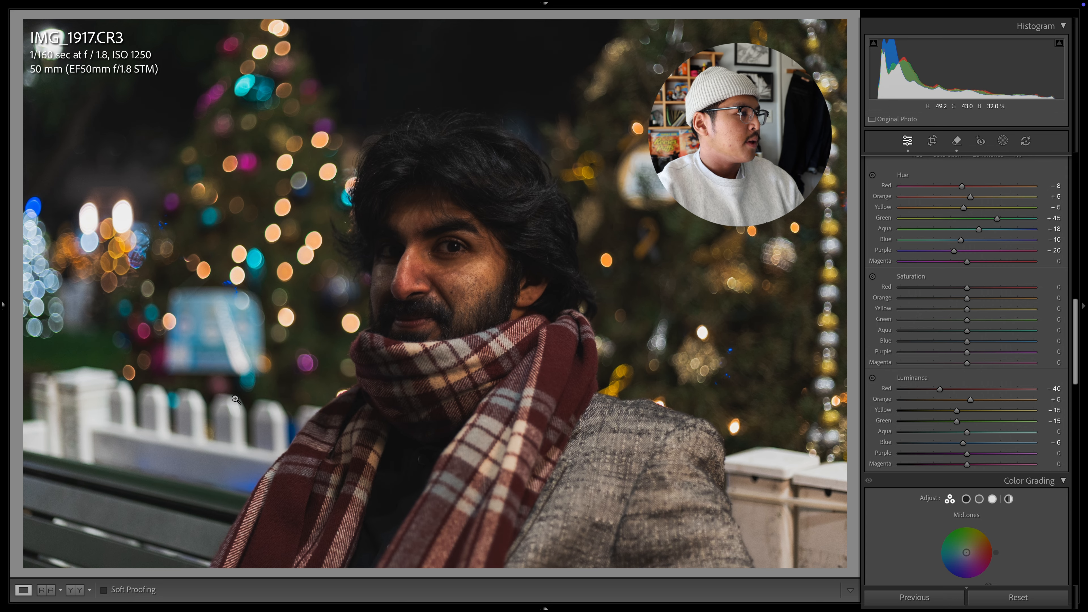
pyautogui.moveTo(964, 444)
pyautogui.mouseDown()
pyautogui.moveTo(978, 444)
pyautogui.moveTo(962, 444)
pyautogui.mouseUp()
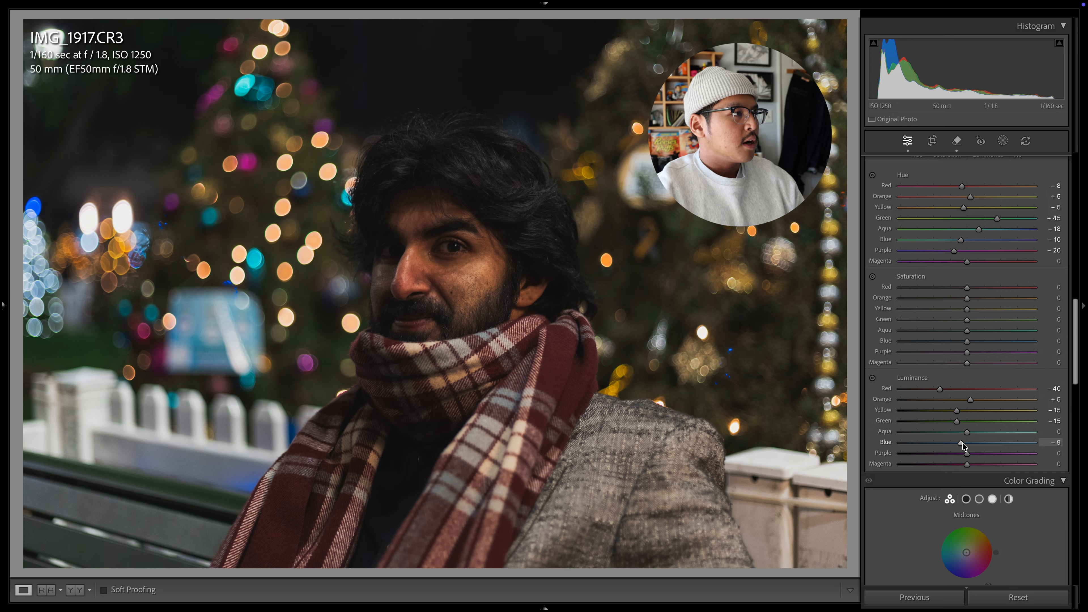
pyautogui.moveTo(966, 431)
pyautogui.mouseDown()
pyautogui.moveTo(955, 432)
pyautogui.moveTo(992, 437)
pyautogui.moveTo(961, 444)
pyautogui.mouseUp()
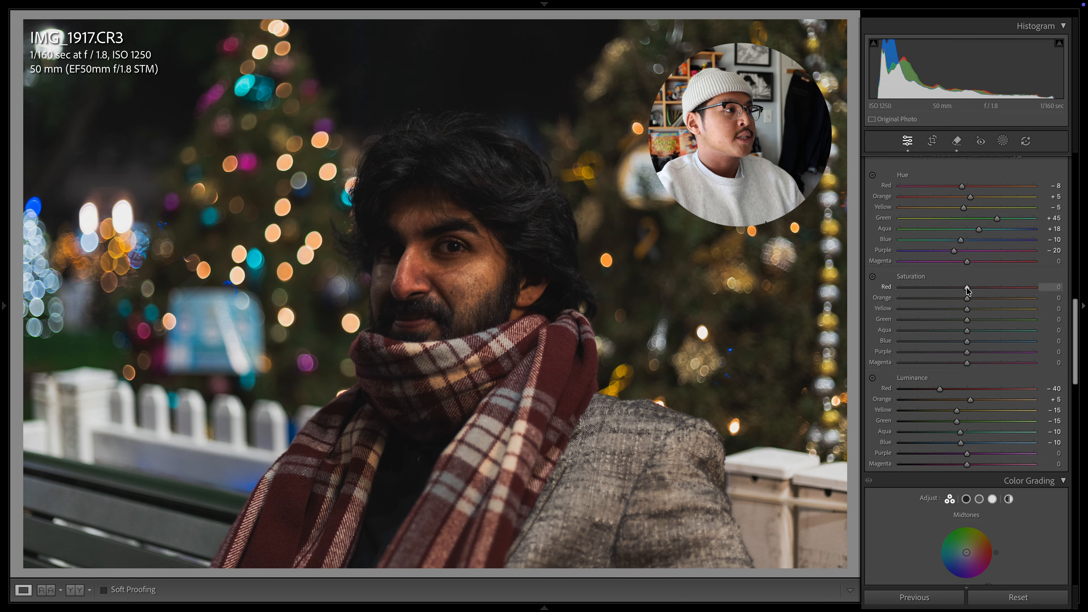
# - Adjust the Color Mixer saturation to Red +8, Orange -5 and Yellow -10
pyautogui.moveTo(967, 291); pyautogui.dragTo(973, 293)
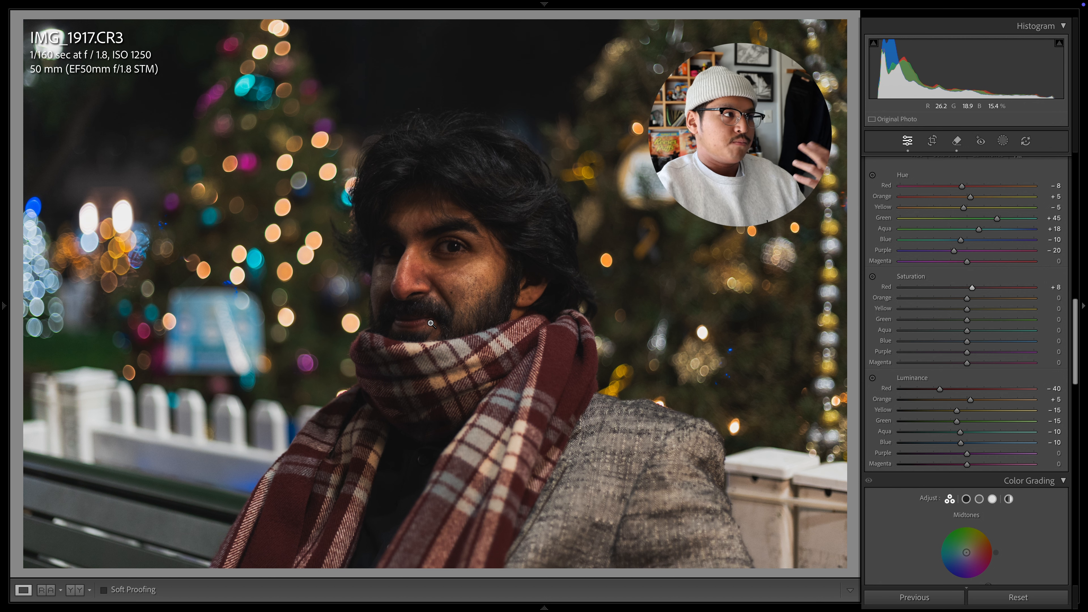
pyautogui.click(422, 326)
pyautogui.click(426, 317)
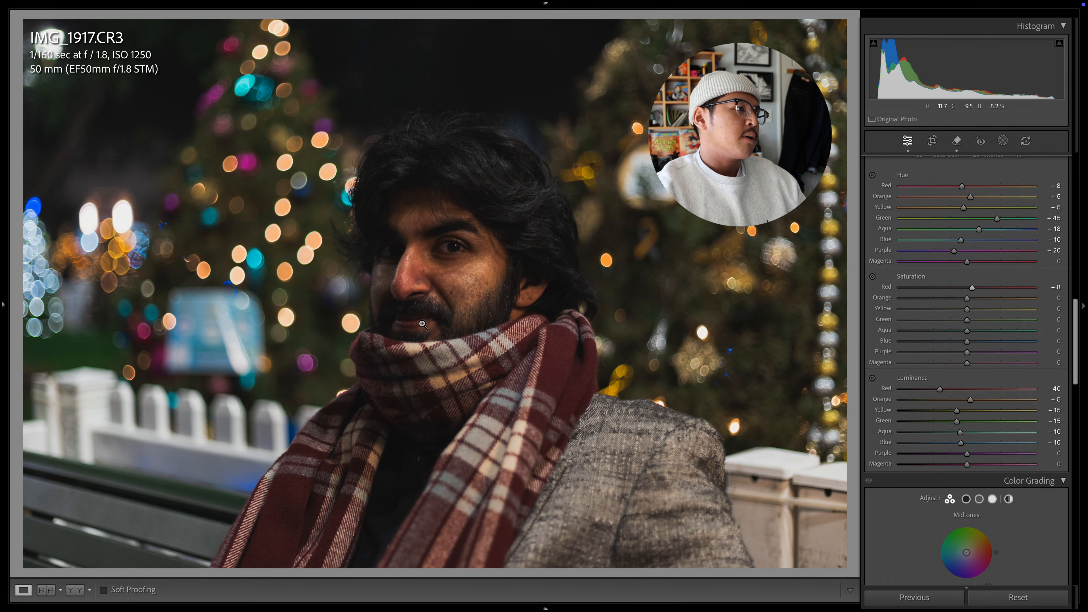
pyautogui.click(426, 317)
pyautogui.click(405, 320)
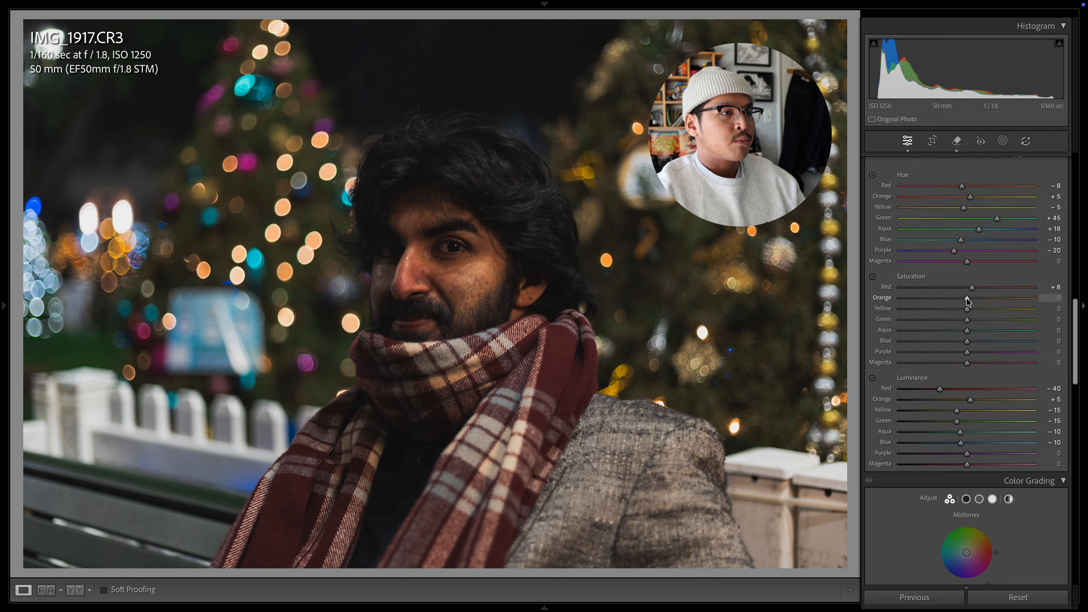
pyautogui.moveTo(967, 298)
pyautogui.mouseDown()
pyautogui.moveTo(974, 303)
pyautogui.moveTo(957, 303)
pyautogui.moveTo(983, 304)
pyautogui.mouseUp()
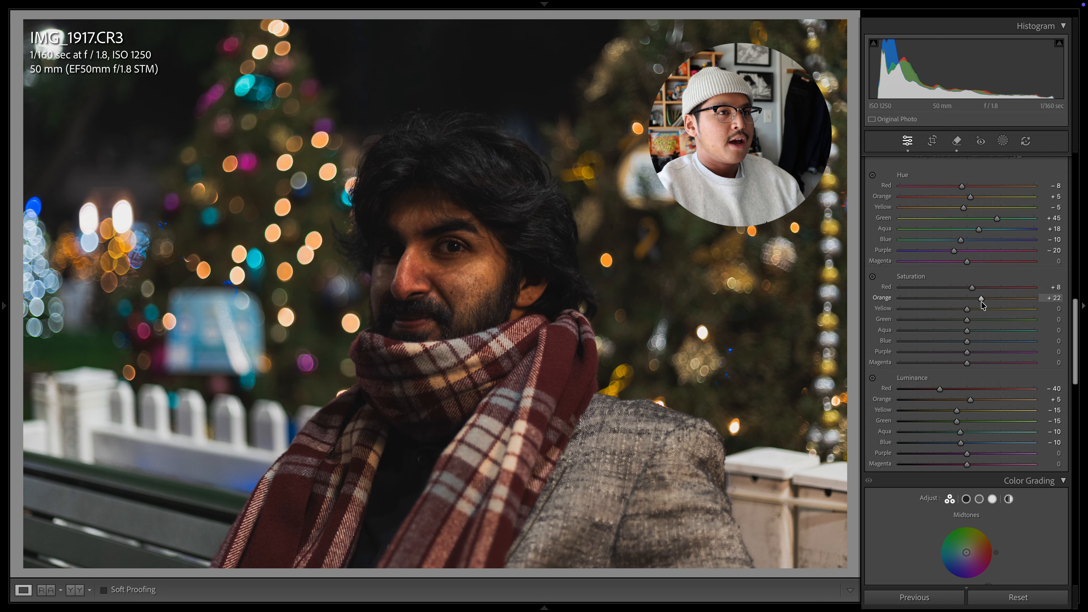
pyautogui.moveTo(982, 305); pyautogui.dragTo(963, 305)
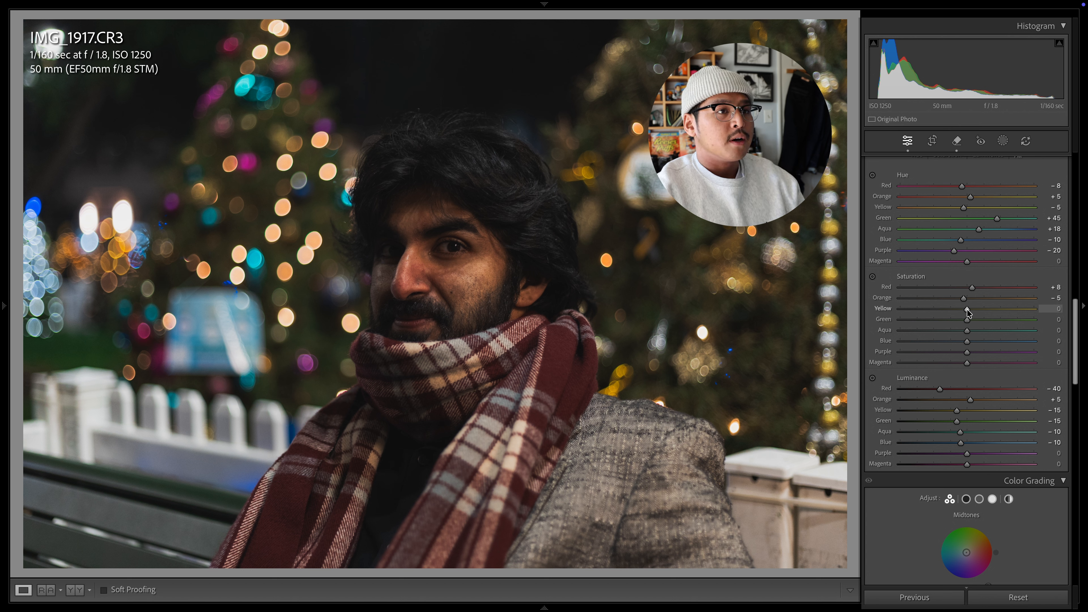
pyautogui.moveTo(967, 310)
pyautogui.mouseDown()
pyautogui.moveTo(954, 312)
pyautogui.moveTo(982, 313)
pyautogui.moveTo(963, 318)
pyautogui.mouseUp()
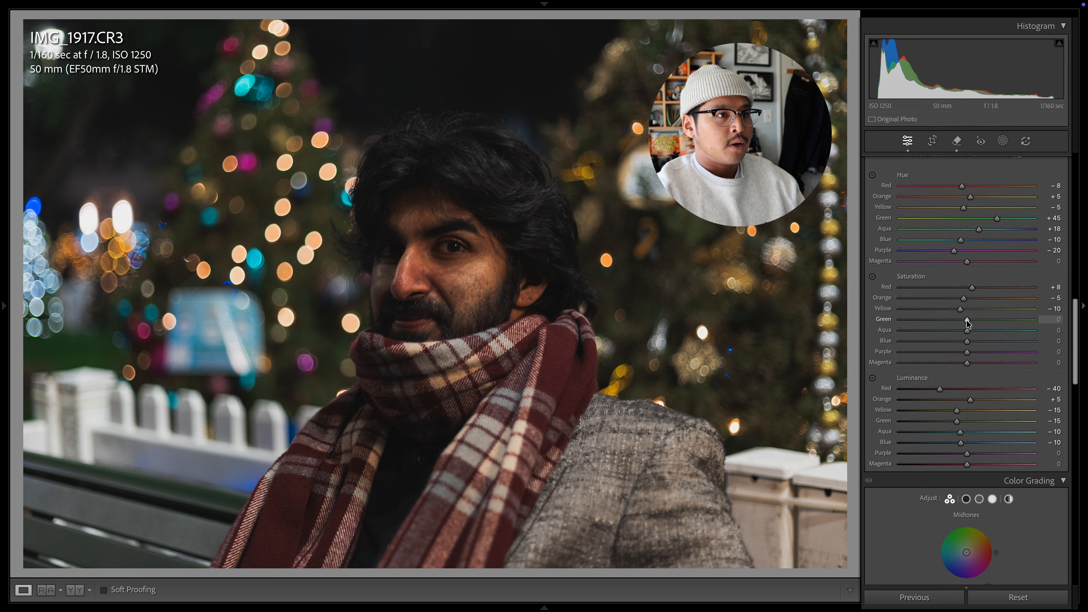
# - Reduce the Color Mixer saturation to Green -11, Aqua -10 and Blue -35
pyautogui.moveTo(967, 320); pyautogui.dragTo(960, 327)
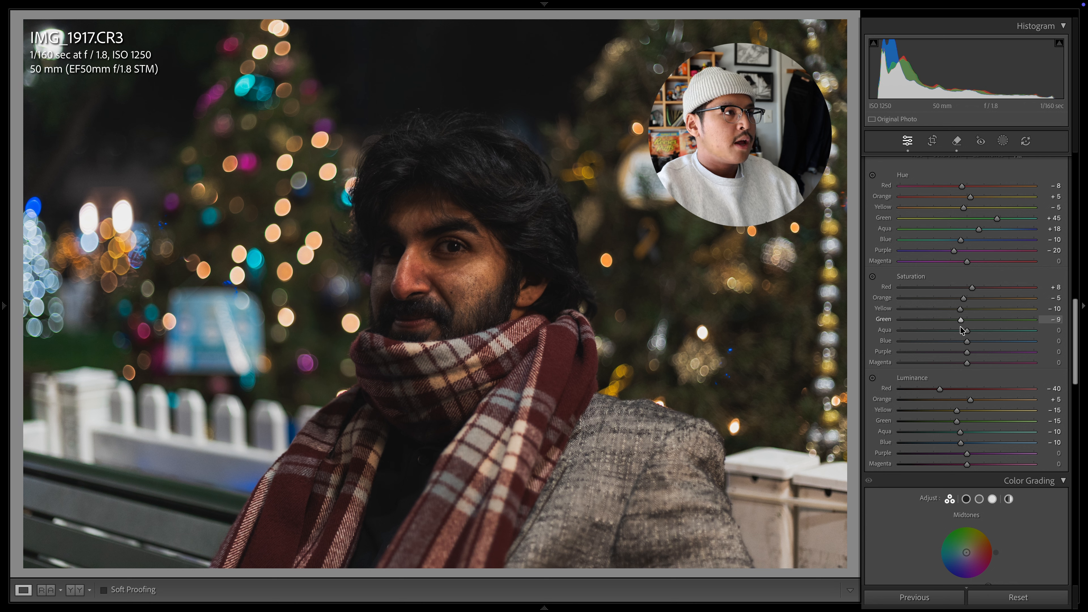
pyautogui.click(960, 329)
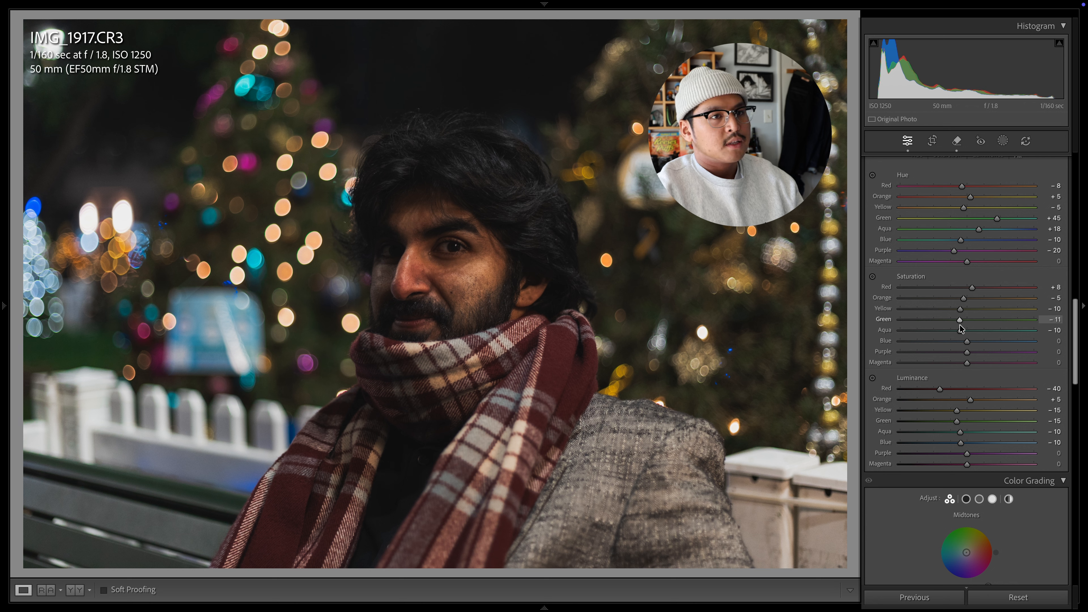
pyautogui.moveTo(967, 342)
pyautogui.mouseDown()
pyautogui.moveTo(952, 343)
pyautogui.moveTo(961, 349)
pyautogui.mouseUp()
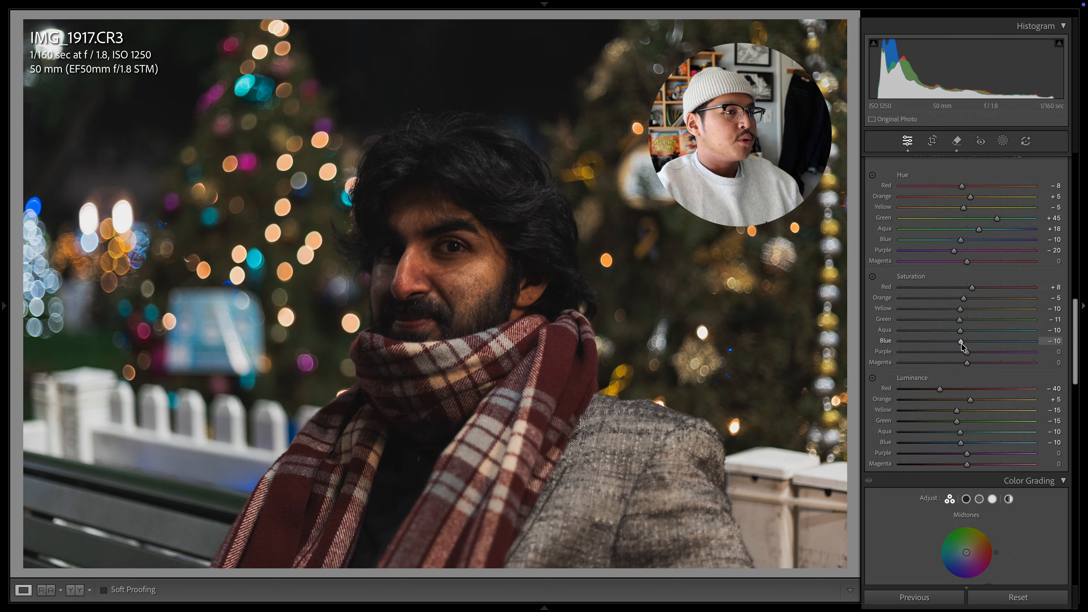
pyautogui.doubleClick(961, 344)
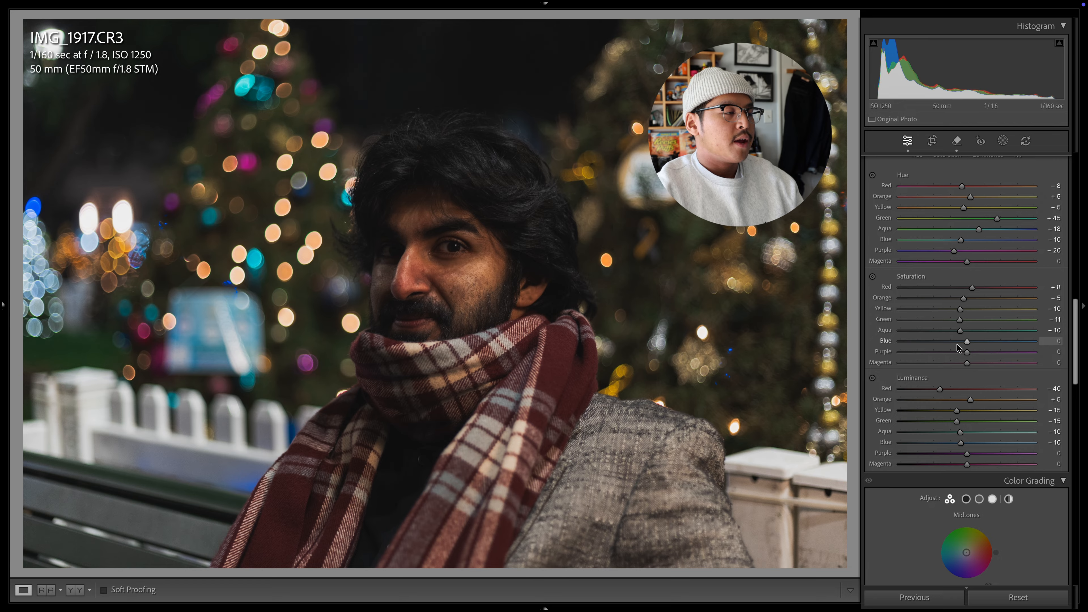
pyautogui.moveTo(967, 344); pyautogui.dragTo(925, 352)
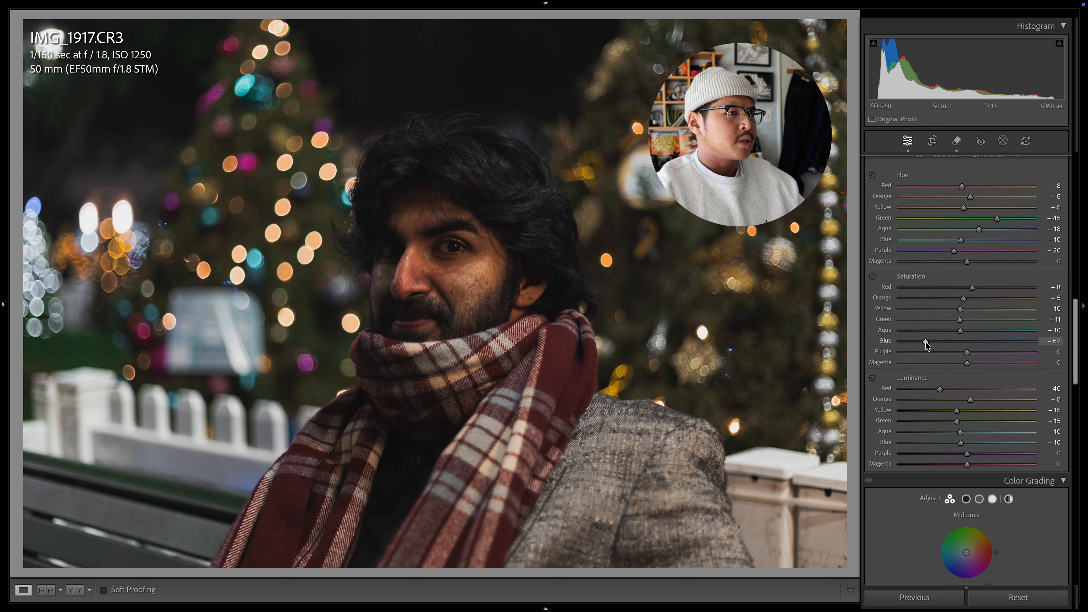
pyautogui.moveTo(925, 341); pyautogui.dragTo(944, 350)
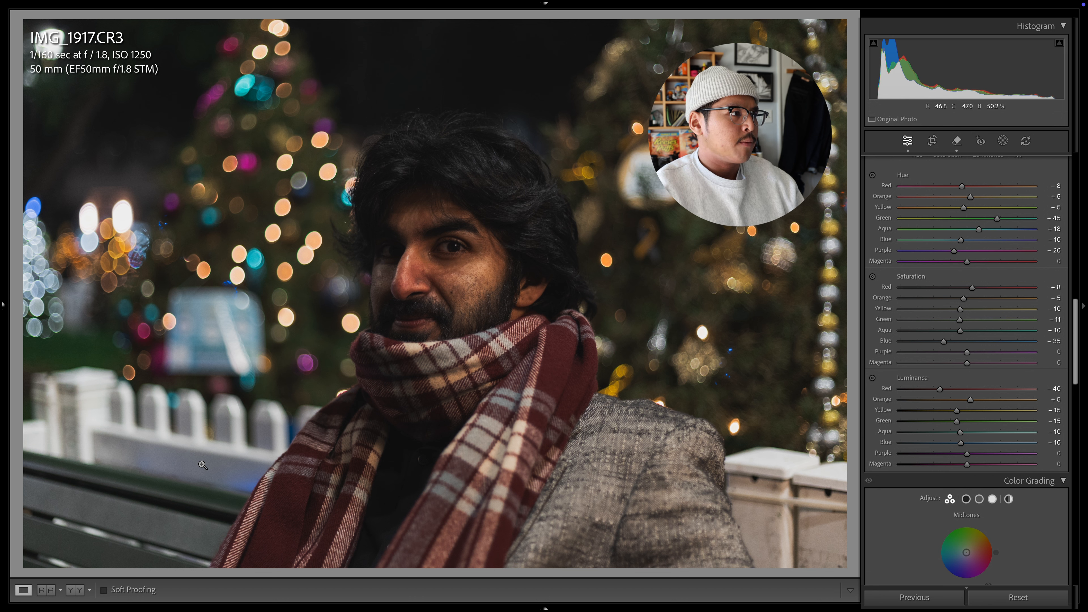
# - Compare the color-mixed portrait repeatedly with its unedited before version
pyautogui.scroll(-6, 958, 403)
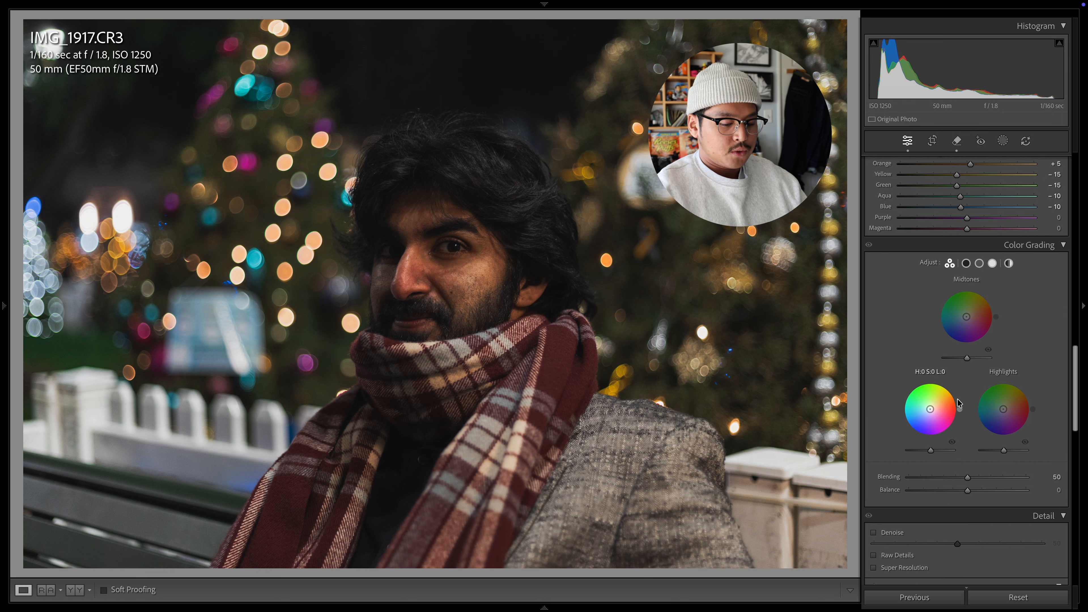
pyautogui.press('\\')
pyautogui.press('\\')
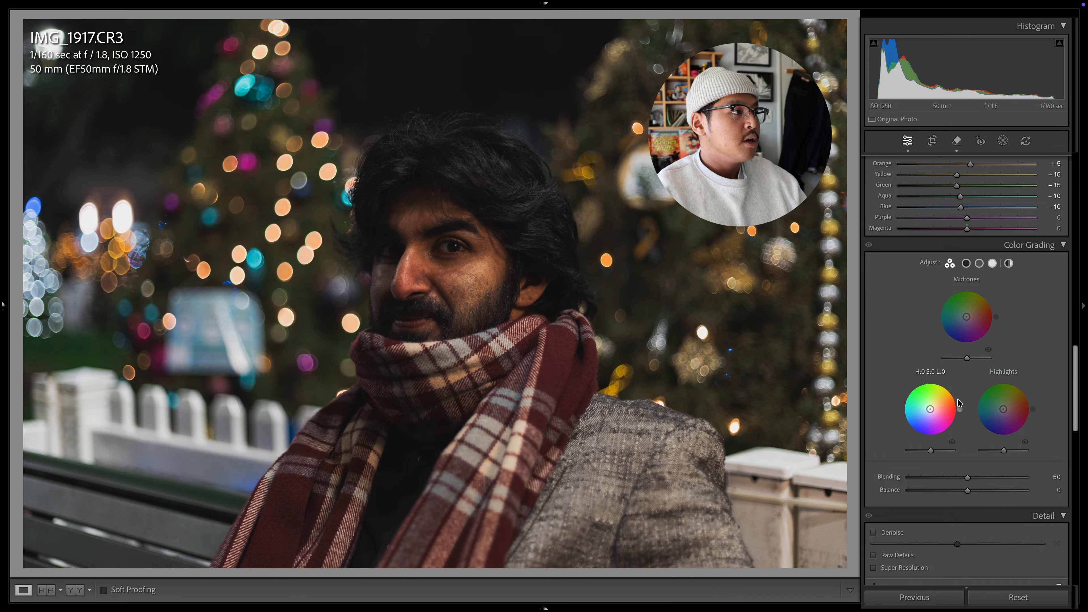
pyautogui.press('\\')
pyautogui.press('\\')
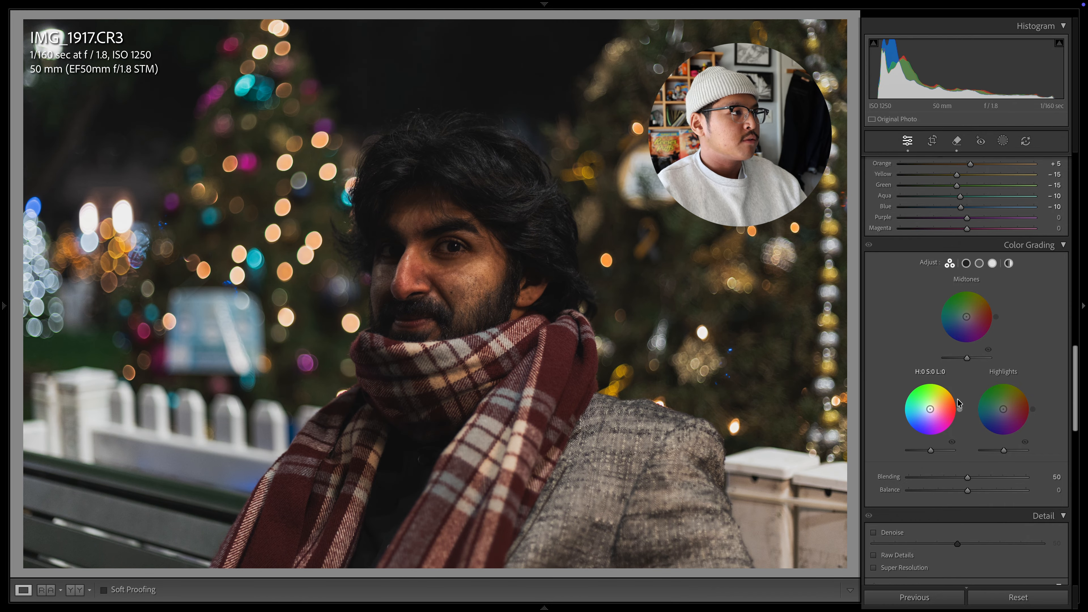
pyautogui.press('\\')
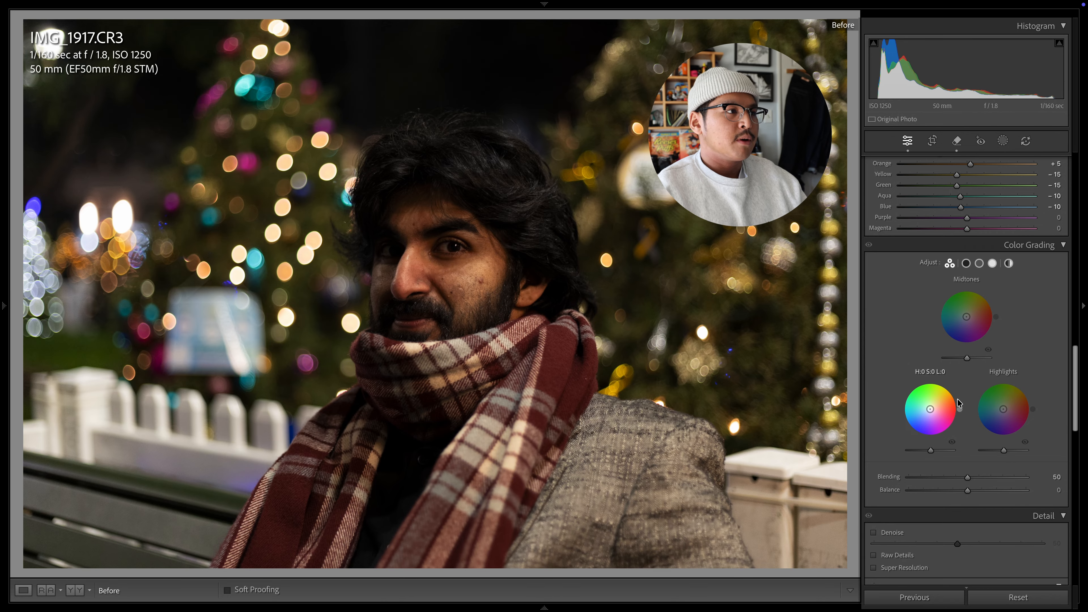
pyautogui.press('\\')
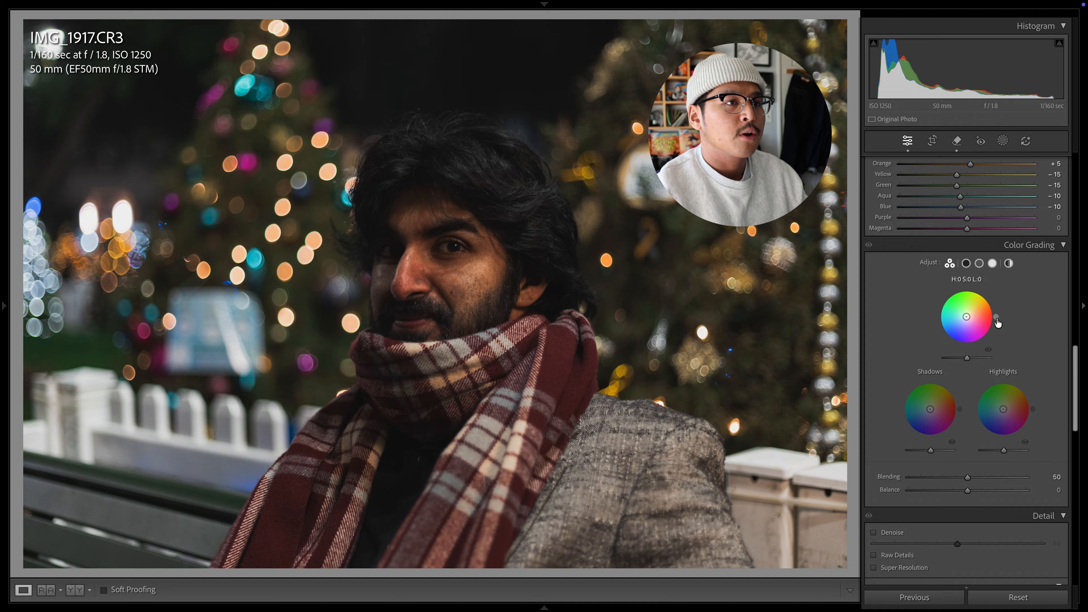
# - Tint the midtones in Color Grading with a warm hue of 45 at a low saturation
pyautogui.moveTo(996, 319); pyautogui.dragTo(987, 295)
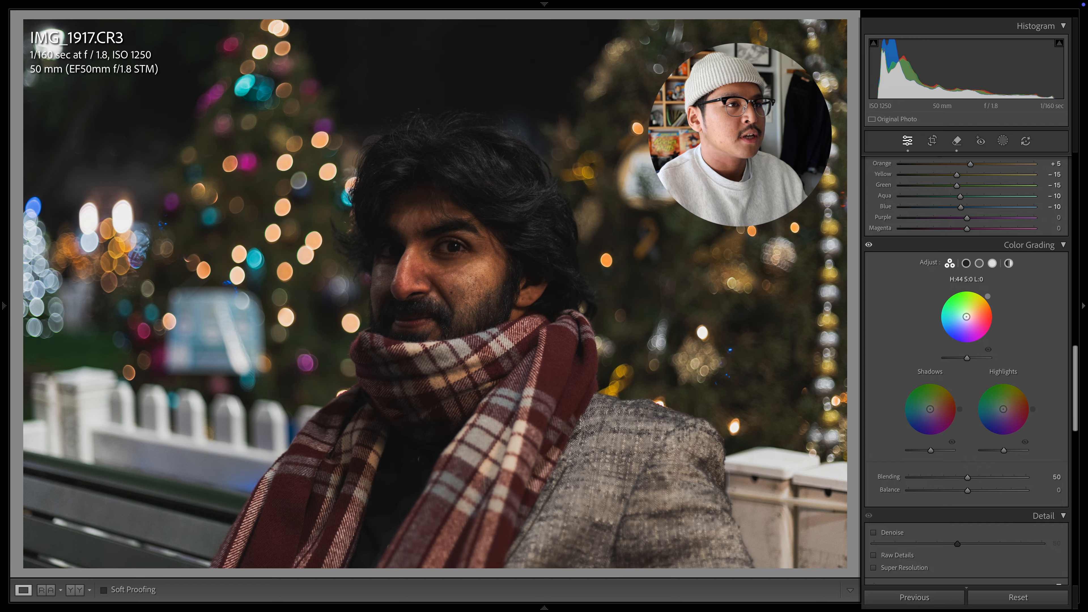
pyautogui.moveTo(987, 296); pyautogui.dragTo(988, 297)
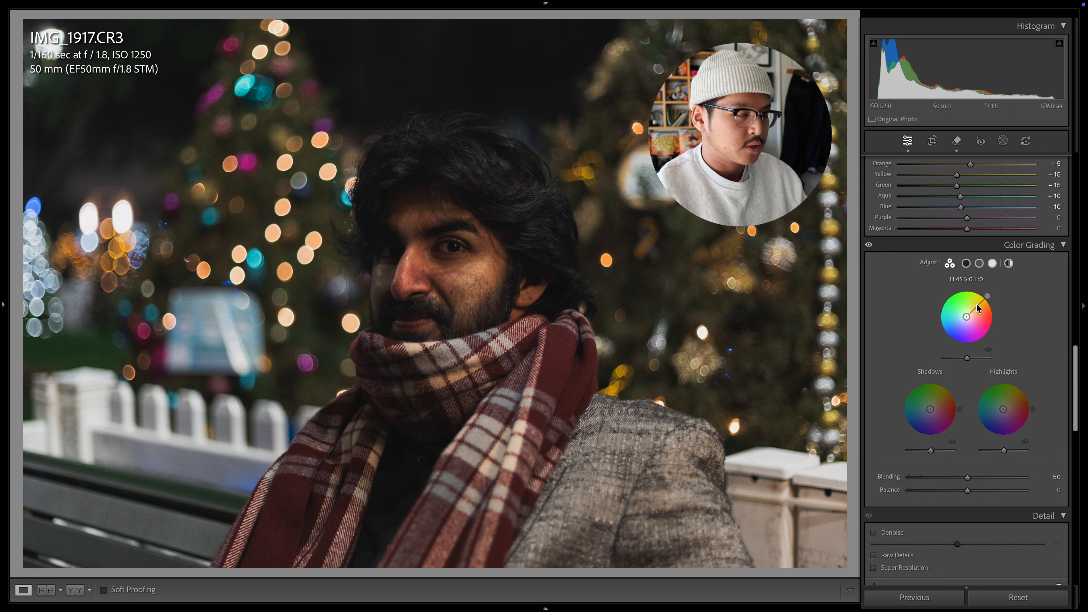
pyautogui.doubleClick(967, 319)
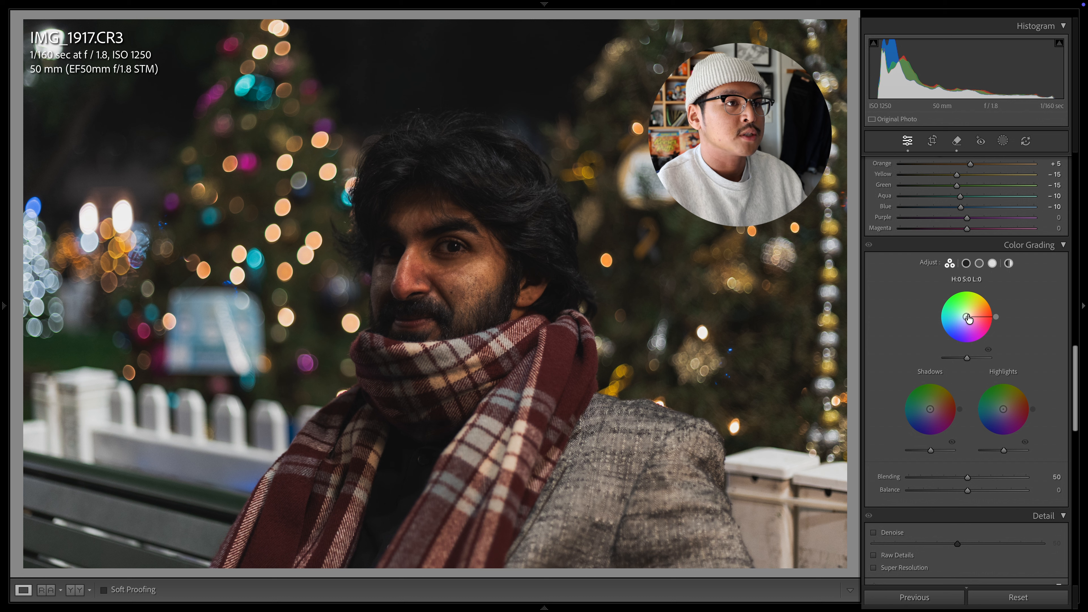
pyautogui.moveTo(994, 317); pyautogui.dragTo(987, 296)
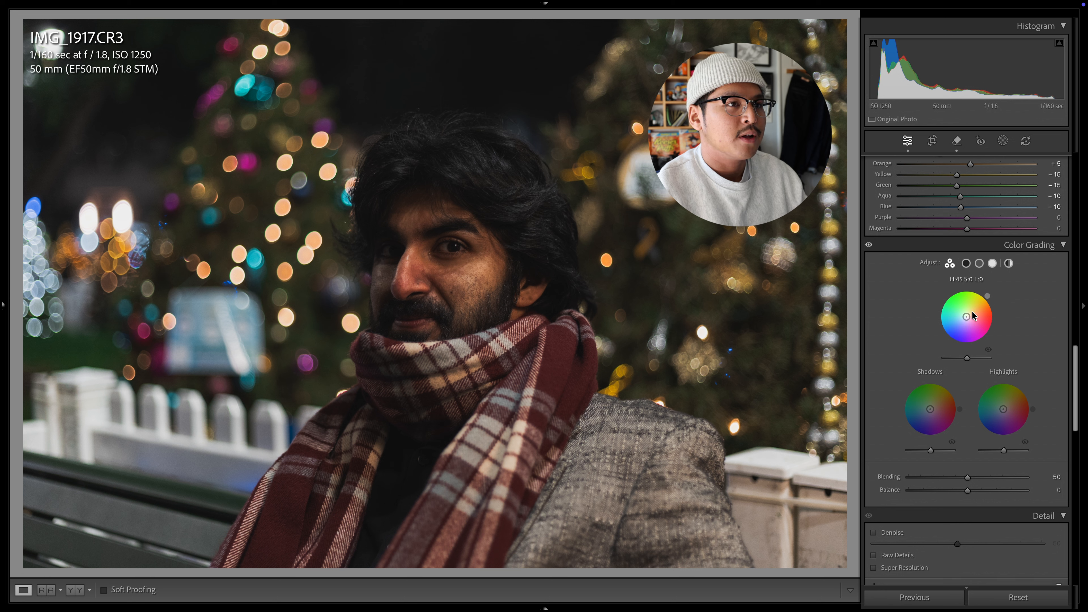
pyautogui.moveTo(966, 317)
pyautogui.mouseDown()
pyautogui.moveTo(975, 307)
pyautogui.moveTo(967, 315)
pyautogui.mouseUp()
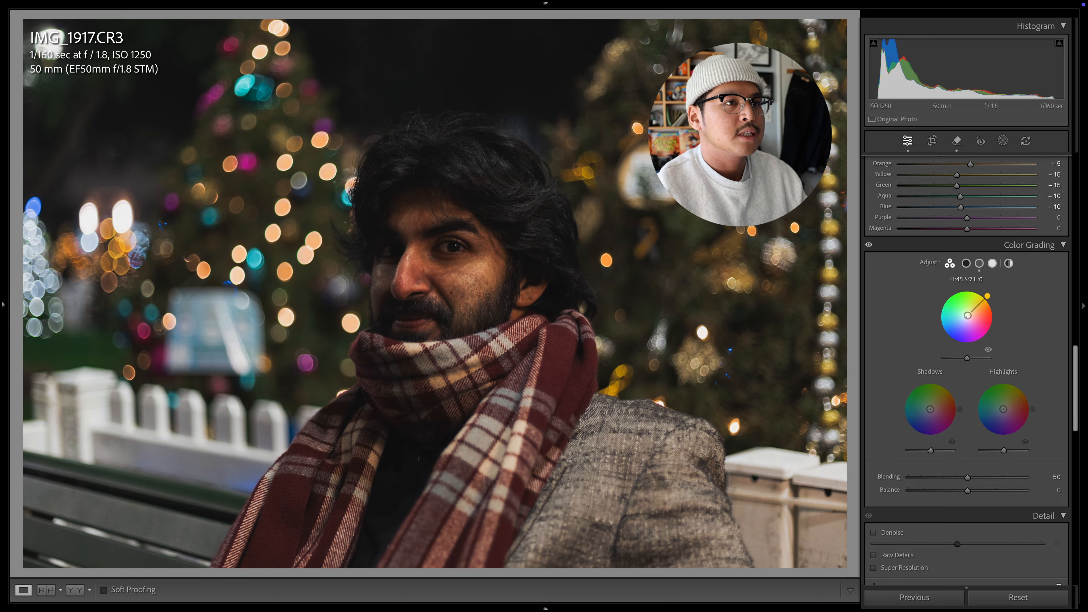
pyautogui.moveTo(967, 315); pyautogui.dragTo(967, 316)
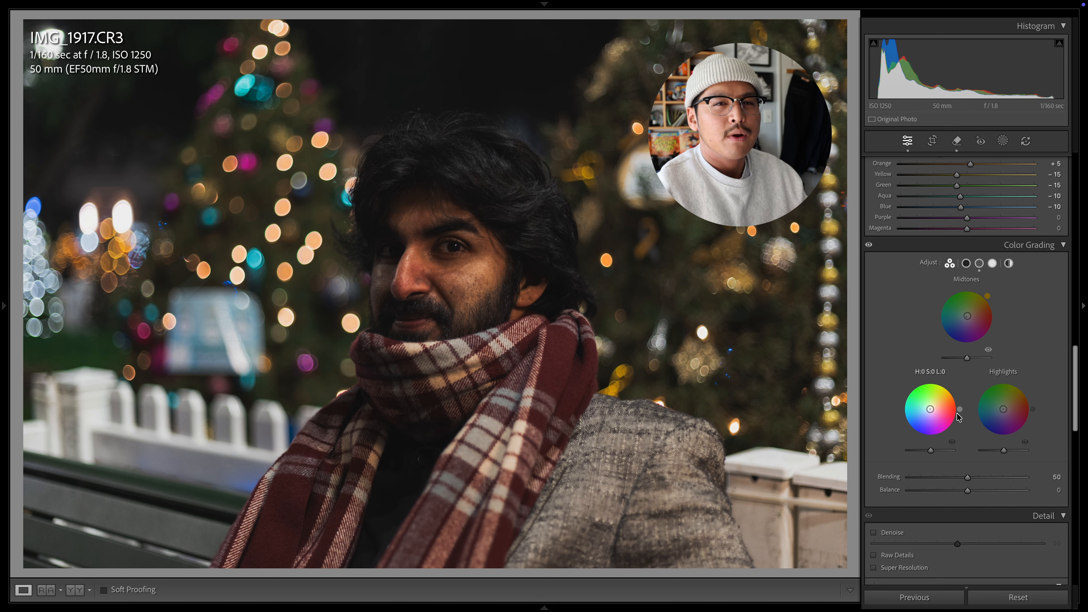
# - Tint the shadows in Color Grading with a cool blue hue of 215 at a low saturation
pyautogui.moveTo(959, 410); pyautogui.dragTo(905, 425)
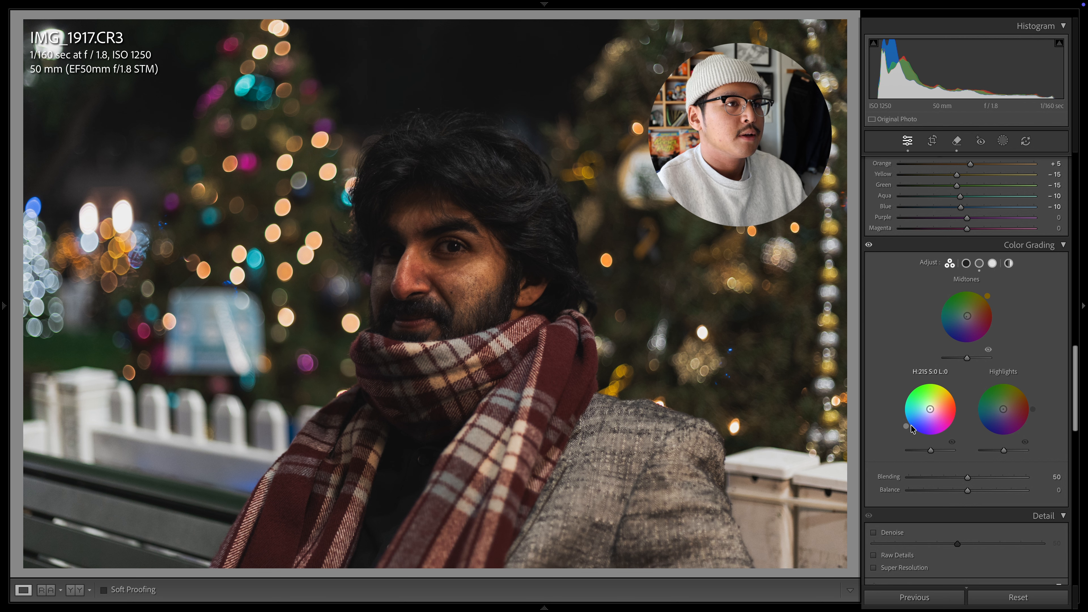
pyautogui.moveTo(930, 410); pyautogui.dragTo(926, 411)
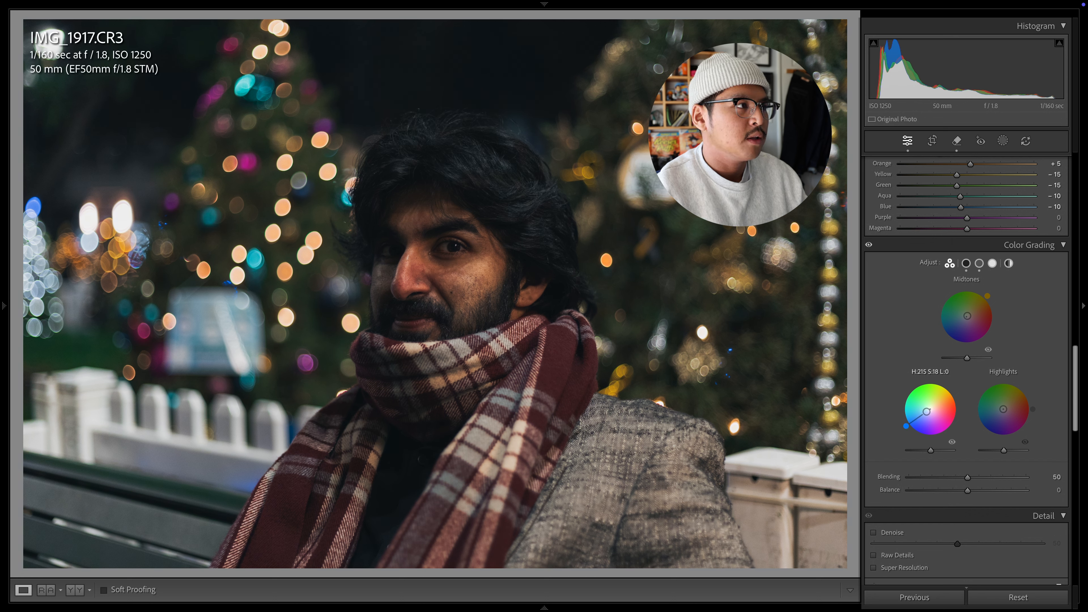
pyautogui.moveTo(926, 412); pyautogui.dragTo(927, 411)
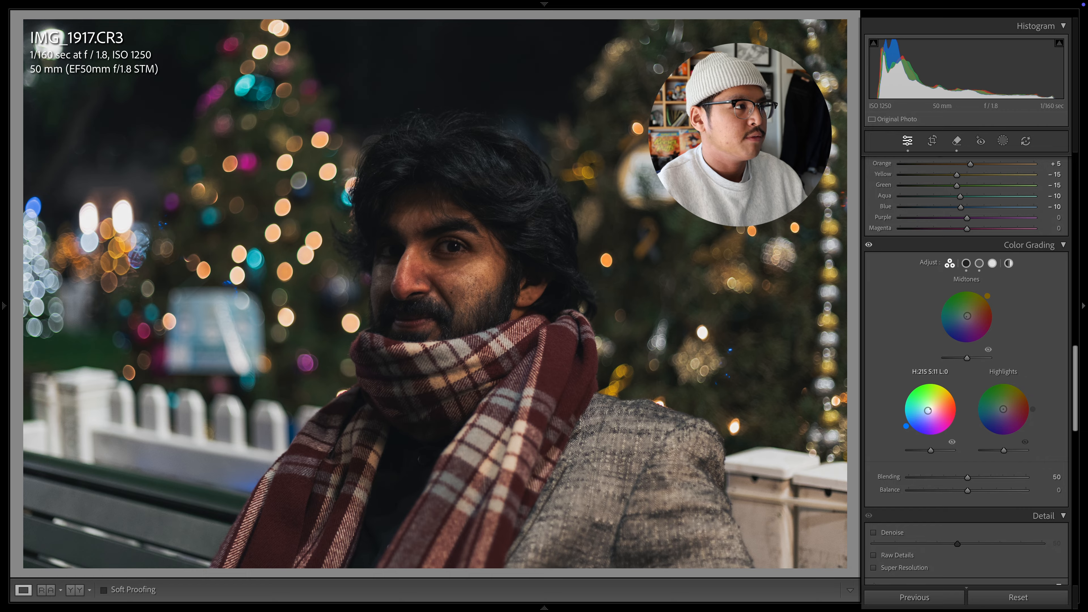
pyautogui.moveTo(906, 426)
pyautogui.mouseDown()
pyautogui.moveTo(900, 409)
pyautogui.moveTo(909, 431)
pyautogui.mouseUp()
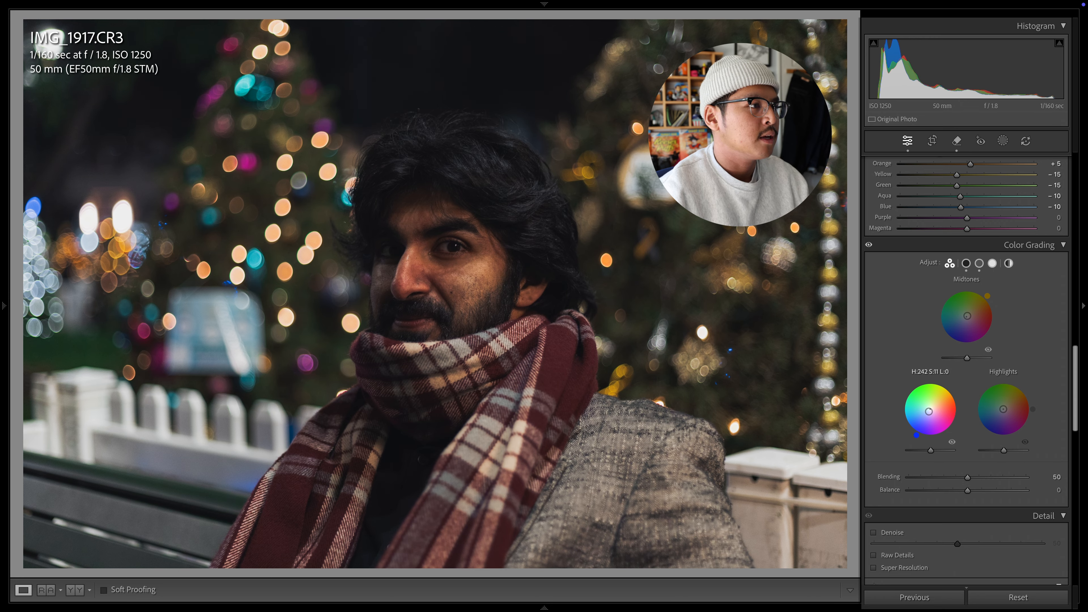
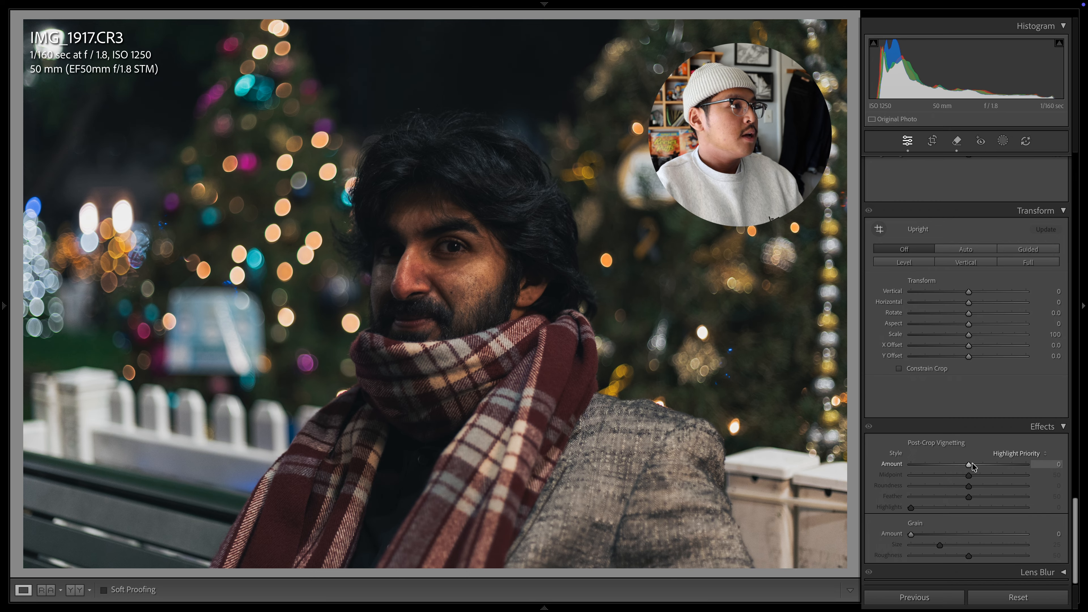
# - Add post-crop vignetting with an amount of -35 and film grain with amount 40, size 30 and roughness 55
pyautogui.moveTo(969, 465); pyautogui.dragTo(947, 467)
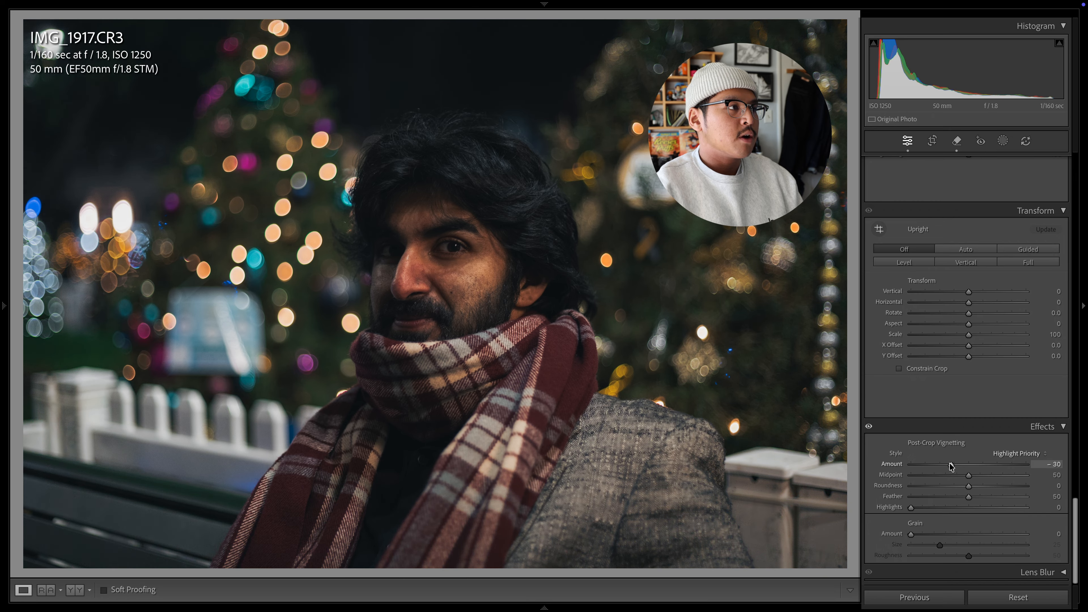
pyautogui.moveTo(947, 465); pyautogui.dragTo(948, 466)
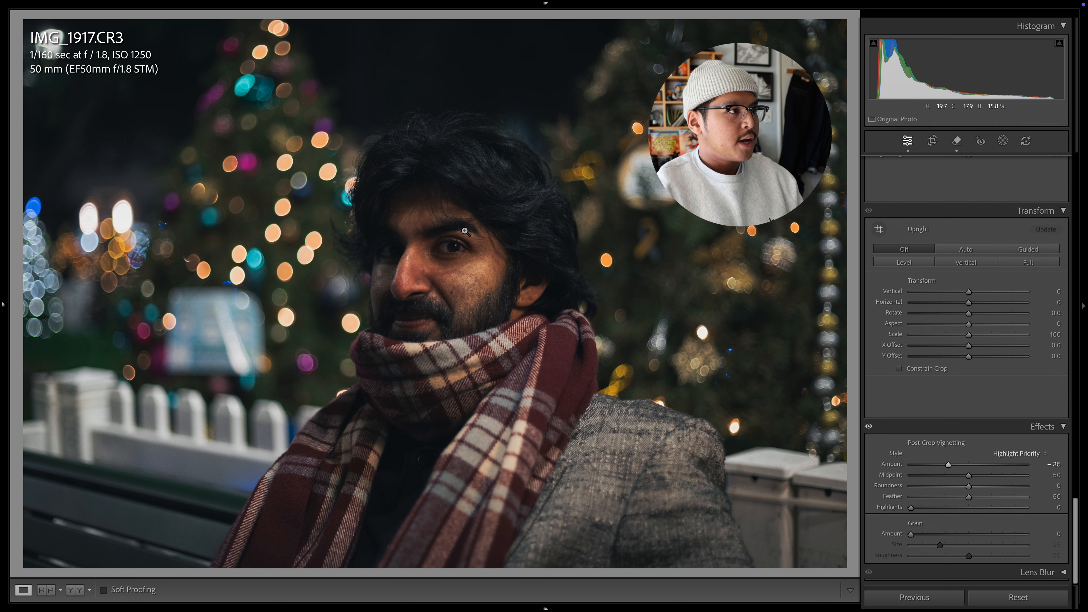
pyautogui.click(458, 252)
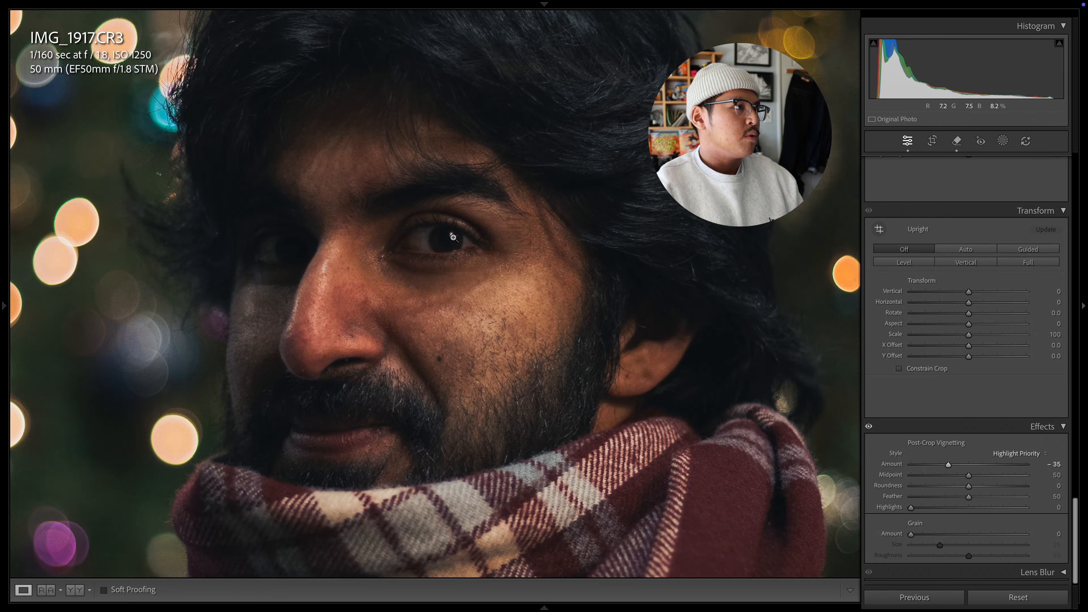
pyautogui.click(453, 237)
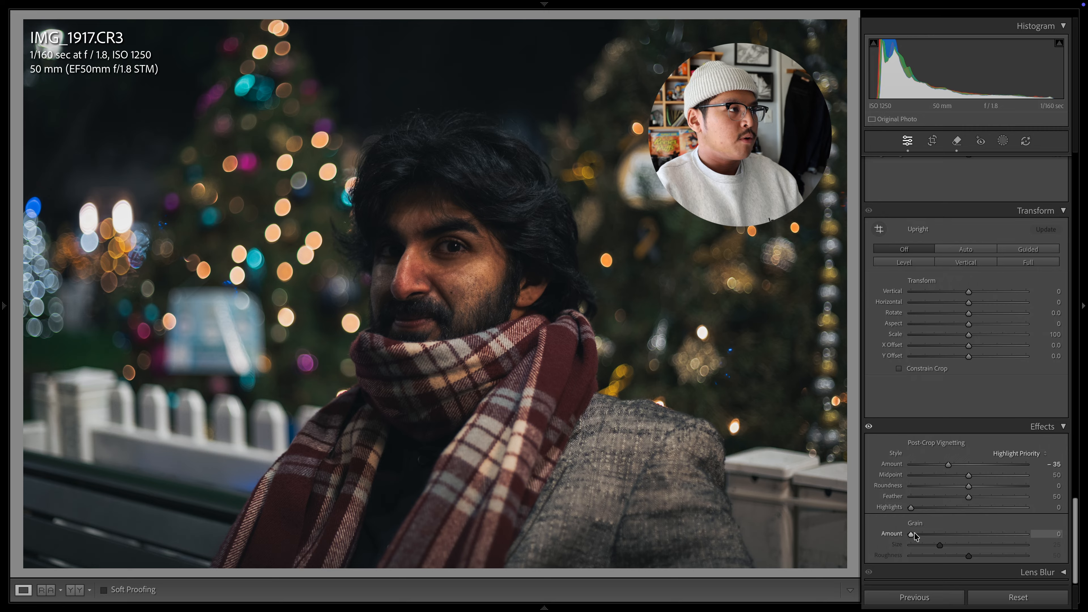
pyautogui.moveTo(911, 534); pyautogui.dragTo(948, 535)
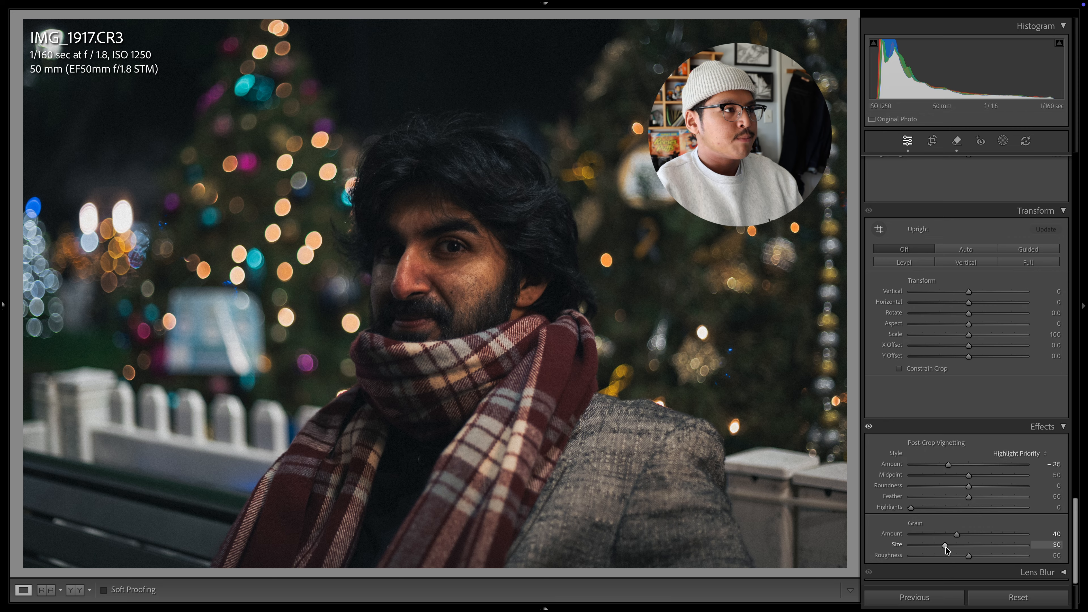
pyautogui.moveTo(969, 556); pyautogui.dragTo(975, 562)
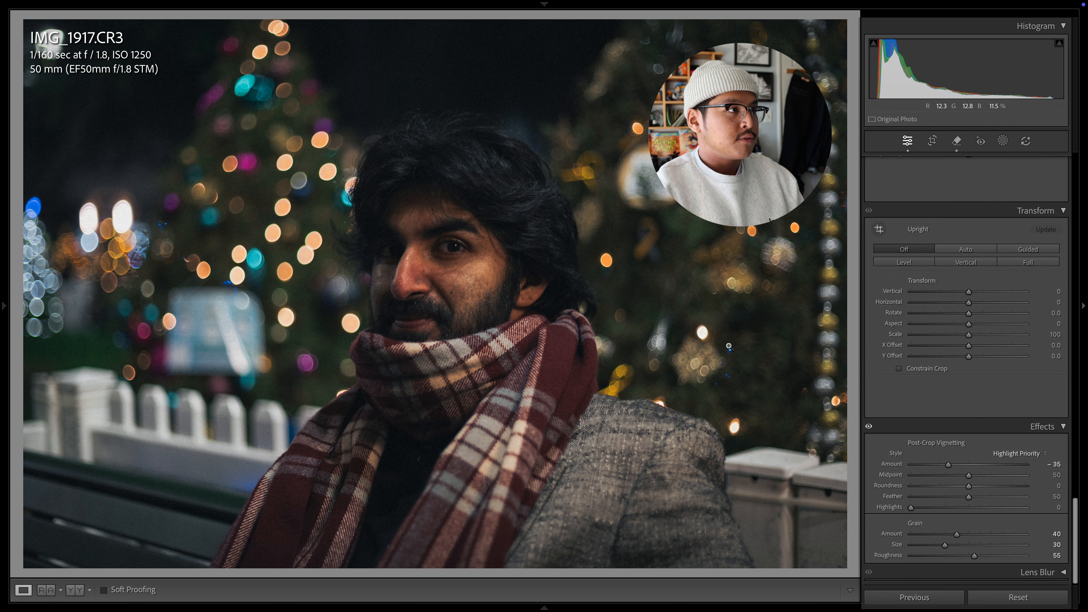
# - Soften the portrait by setting Clarity to -30 and Dehaze to -5
pyautogui.scroll(10, 975, 472)
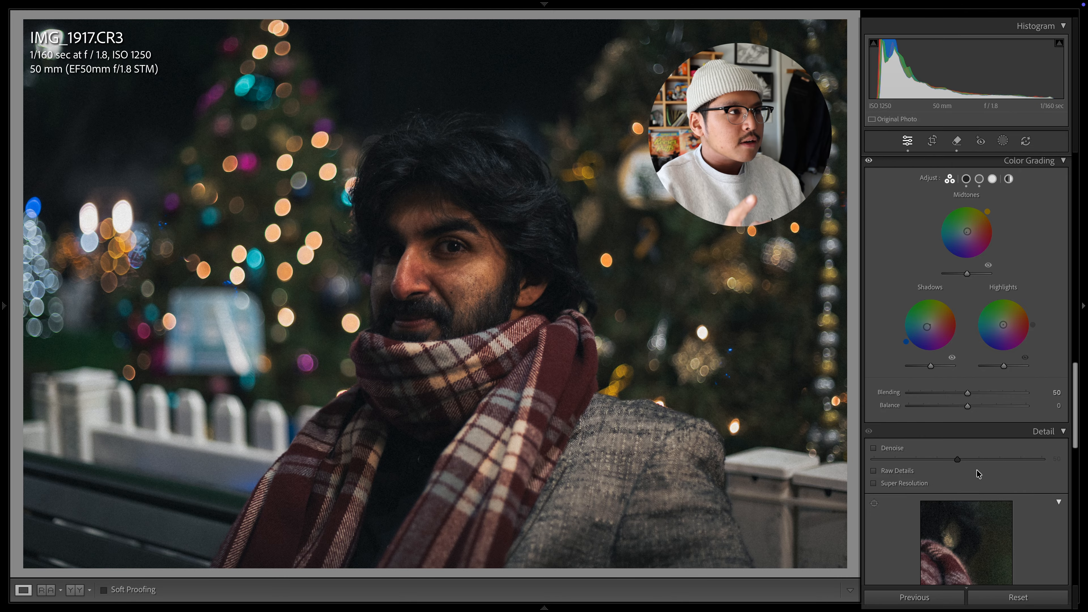
pyautogui.scroll(-3, 978, 473)
pyautogui.scroll(-5, 978, 473)
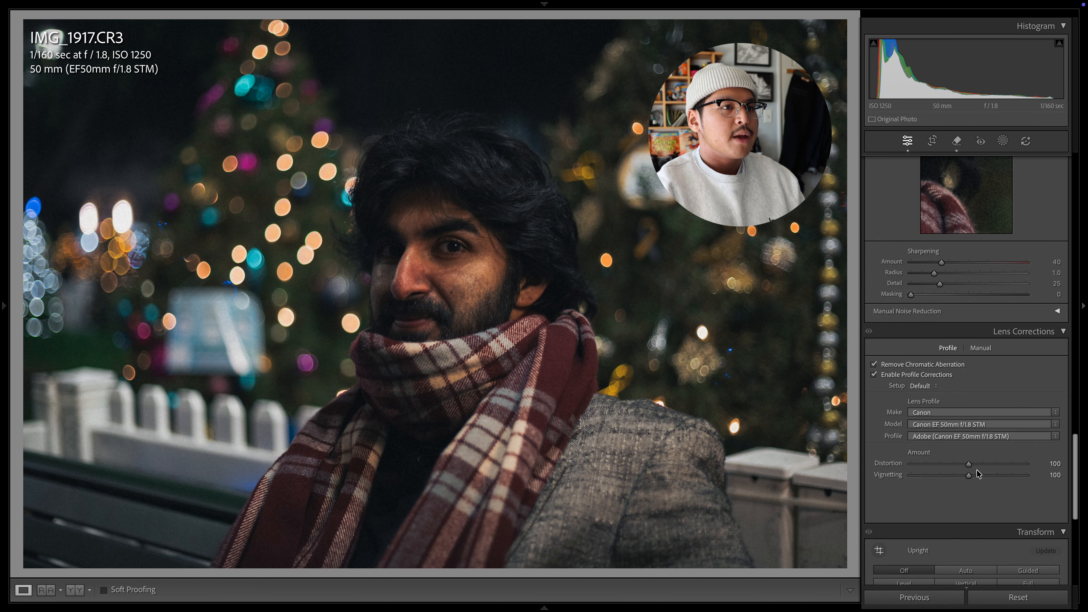
pyautogui.scroll(-4, 977, 469)
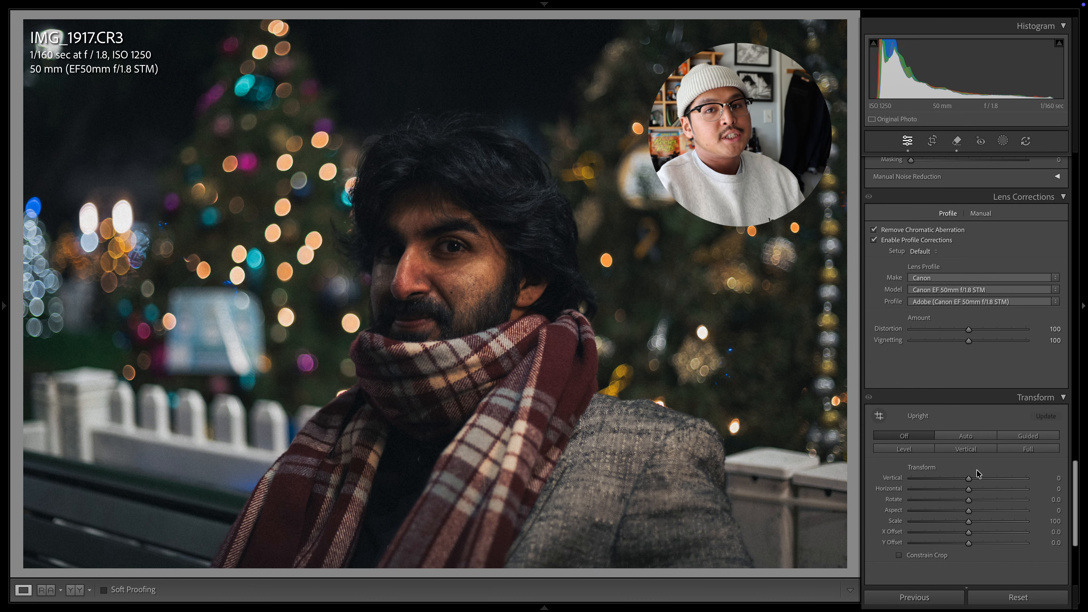
pyautogui.scroll(12, 976, 469)
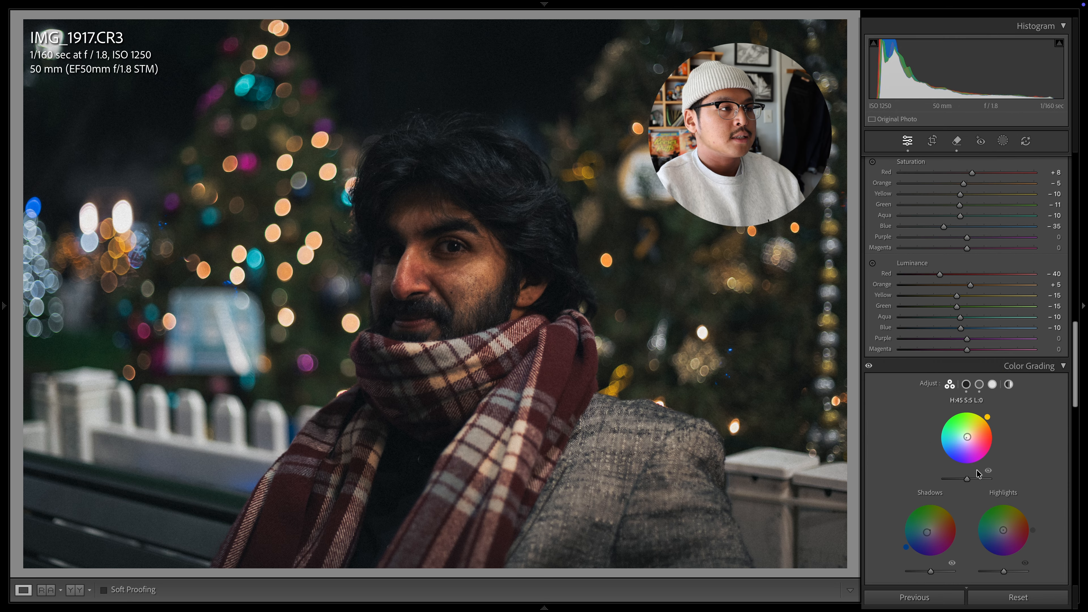
pyautogui.scroll(8, 978, 473)
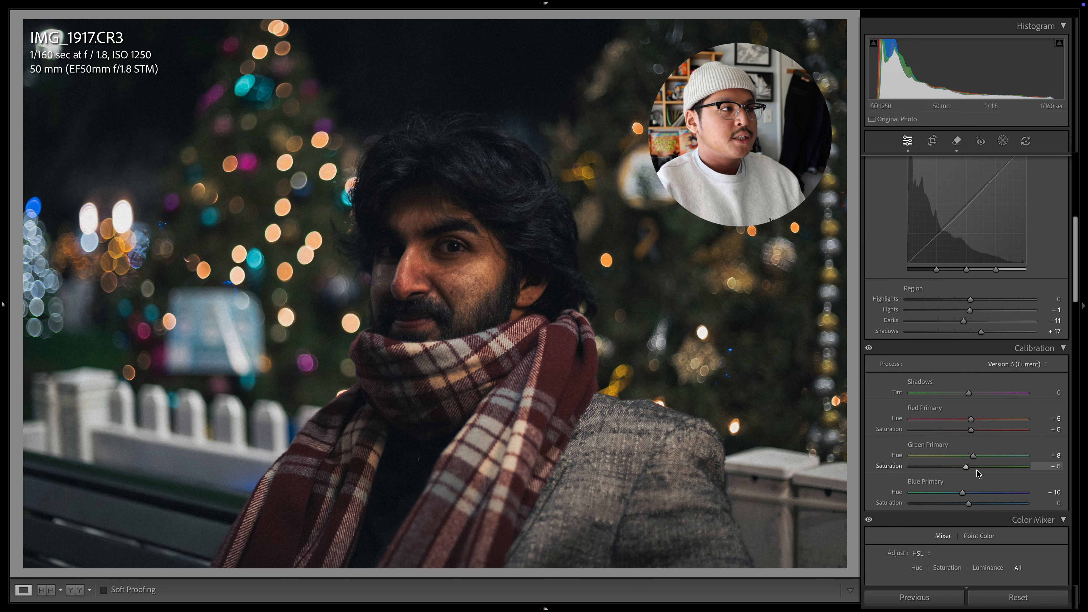
pyautogui.scroll(4, 977, 473)
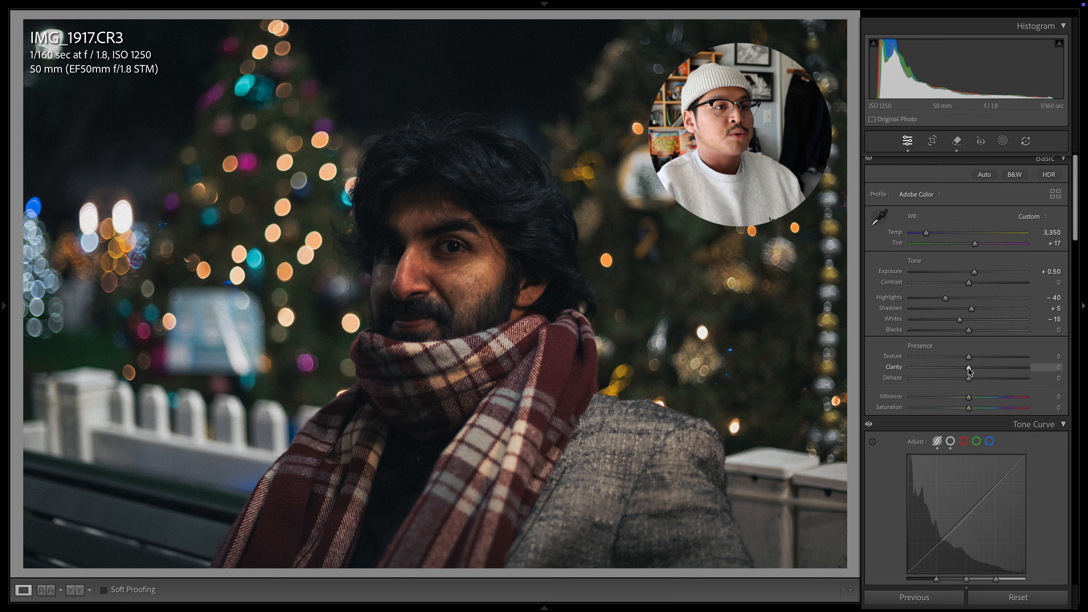
pyautogui.moveTo(969, 369); pyautogui.dragTo(956, 369)
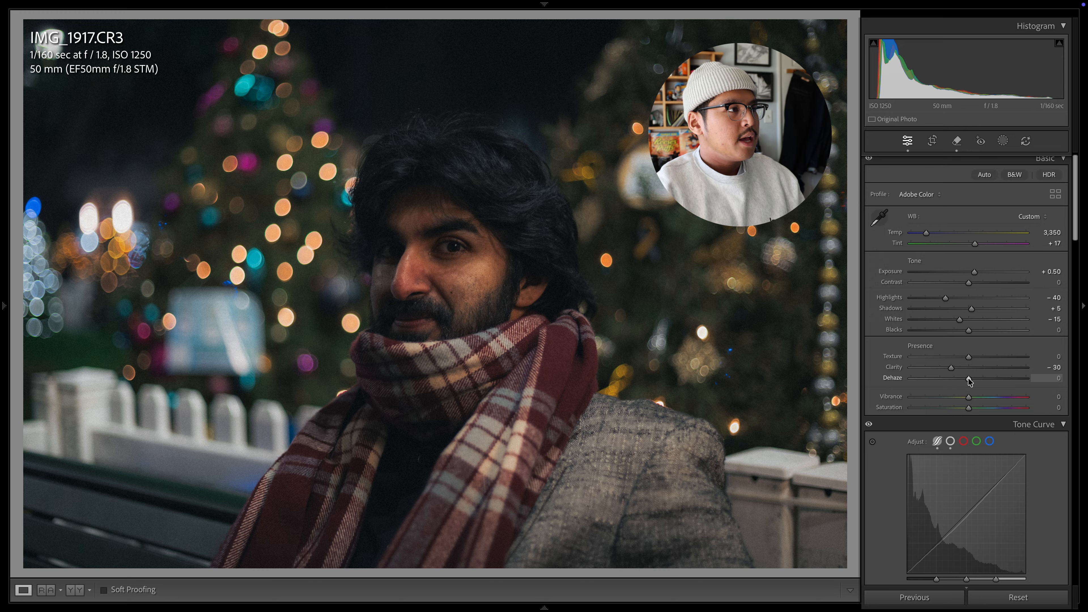
pyautogui.moveTo(967, 378); pyautogui.dragTo(966, 378)
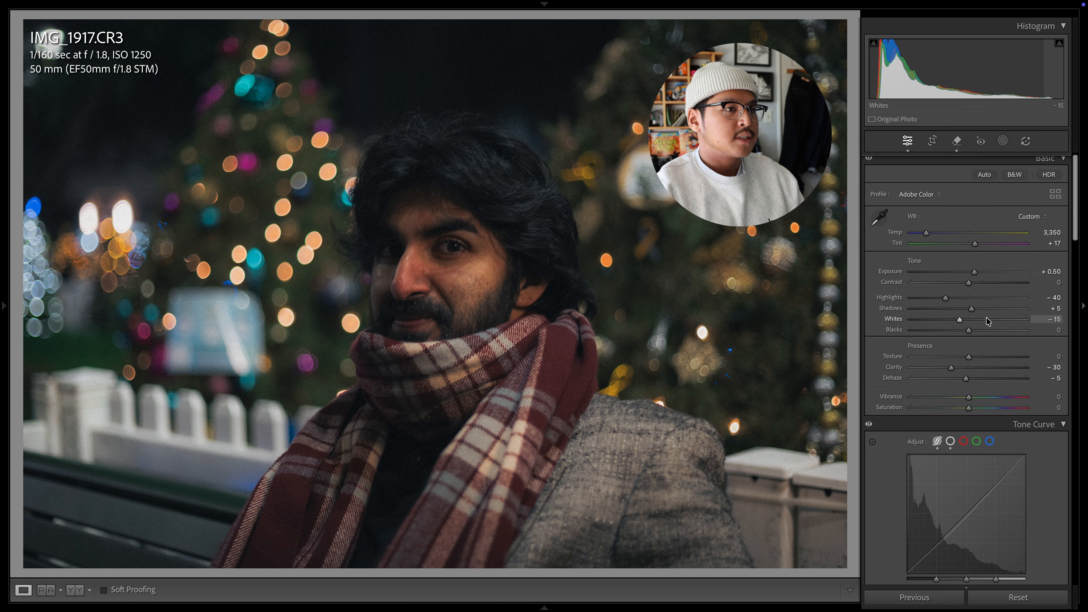
# - Set the portrait's Vibrance to +25 and its overall Saturation to -5
pyautogui.scroll(-4, 972, 313)
pyautogui.scroll(-2, 967, 312)
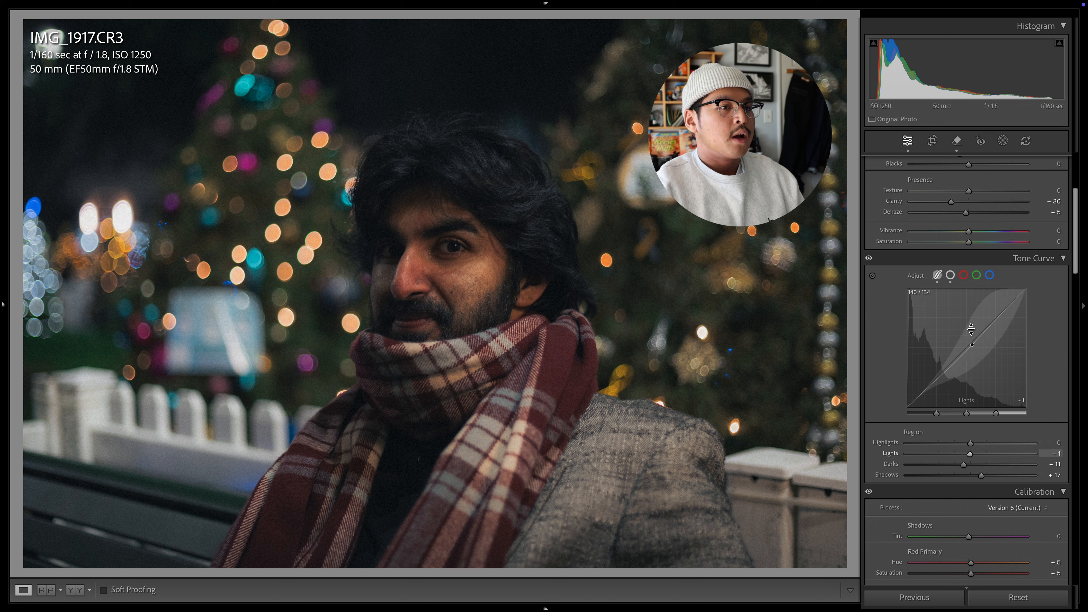
pyautogui.scroll(5, 964, 388)
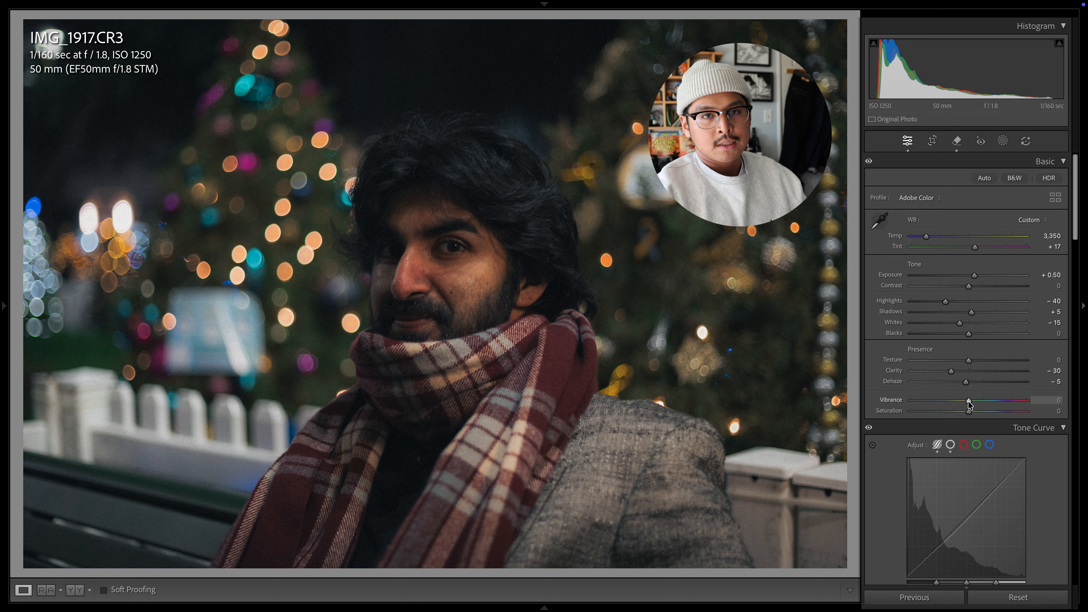
pyautogui.moveTo(969, 404)
pyautogui.mouseDown()
pyautogui.moveTo(984, 404)
pyautogui.moveTo(957, 410)
pyautogui.moveTo(983, 410)
pyautogui.mouseUp()
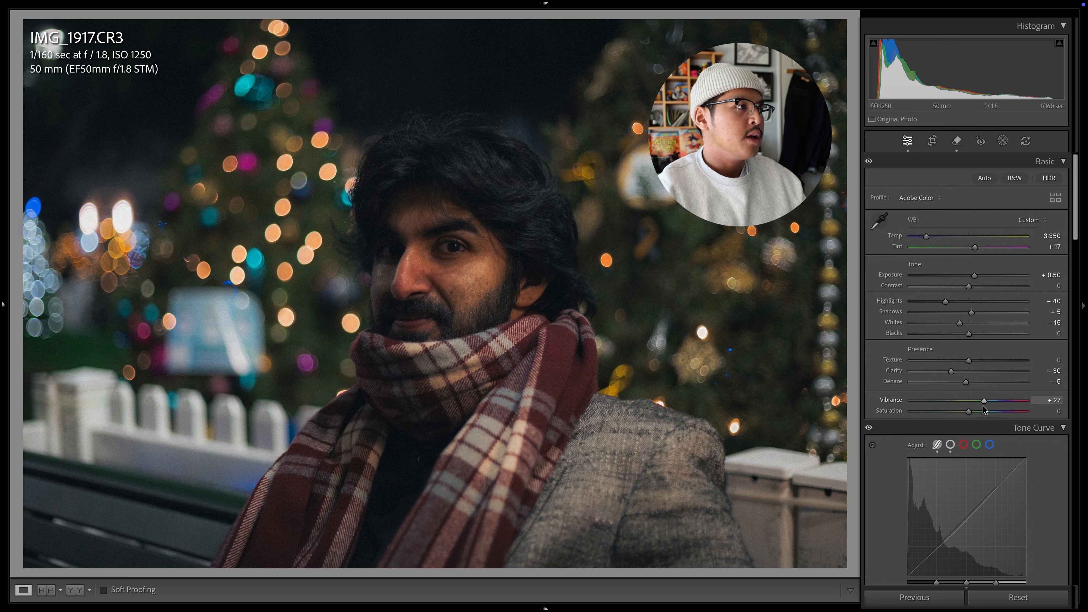
pyautogui.moveTo(983, 408); pyautogui.dragTo(985, 410)
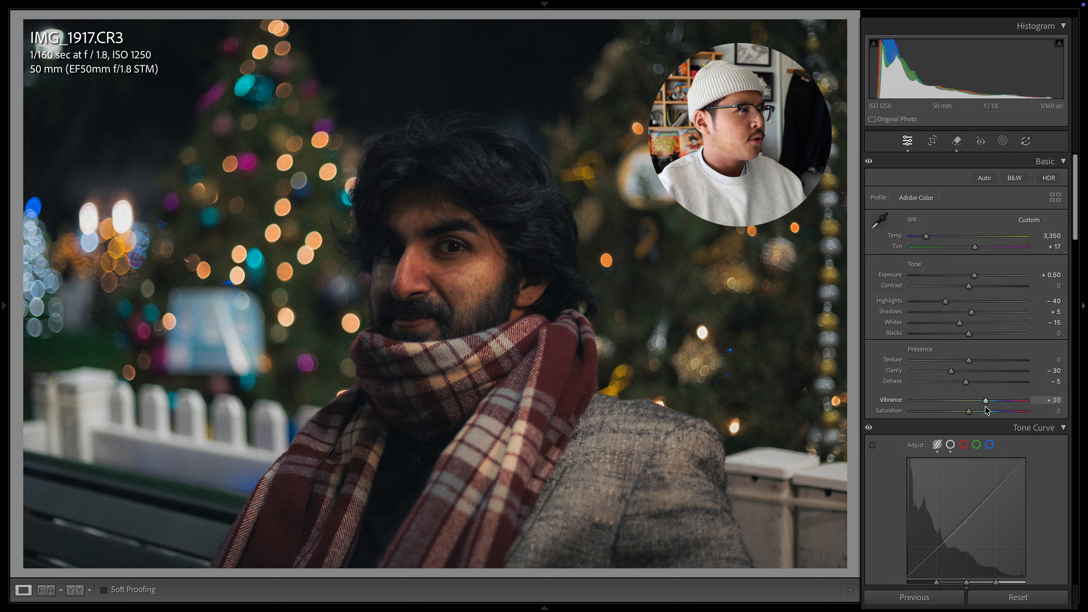
pyautogui.moveTo(985, 407); pyautogui.dragTo(982, 407)
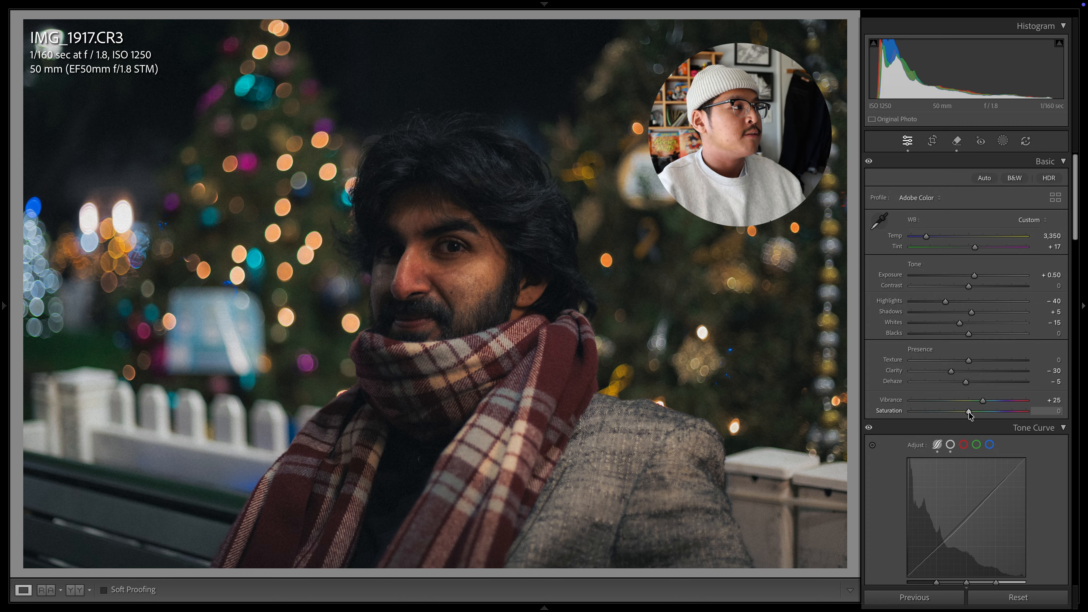
pyautogui.moveTo(970, 415); pyautogui.dragTo(965, 415)
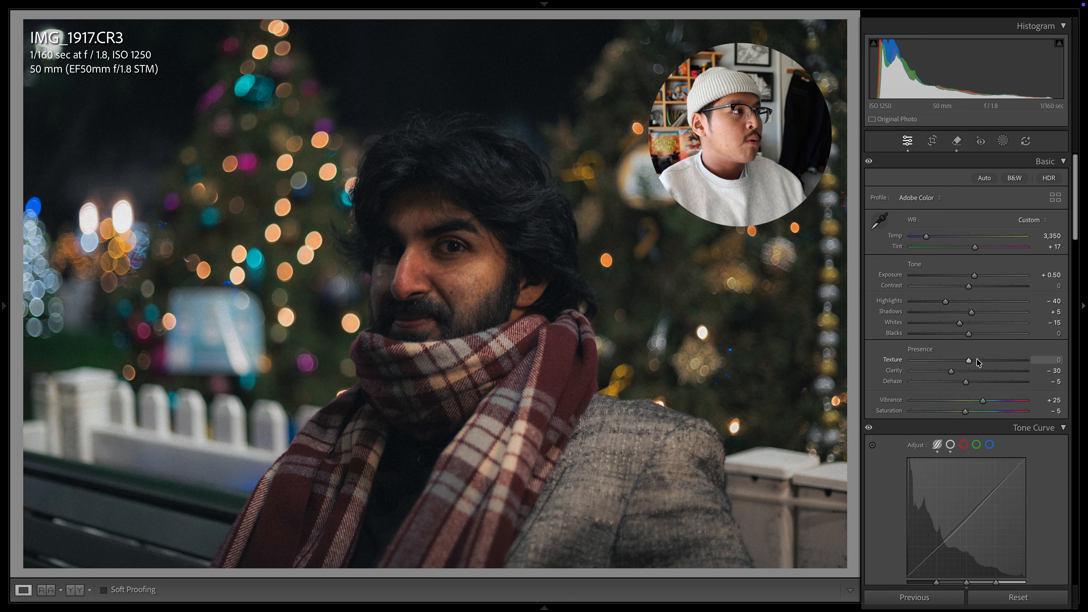
# - Refine the basic tones to Contrast -10, Blacks +5 and Exposure +0.65, and compare the portrait with its unedited before version
pyautogui.scroll(-10, 978, 362)
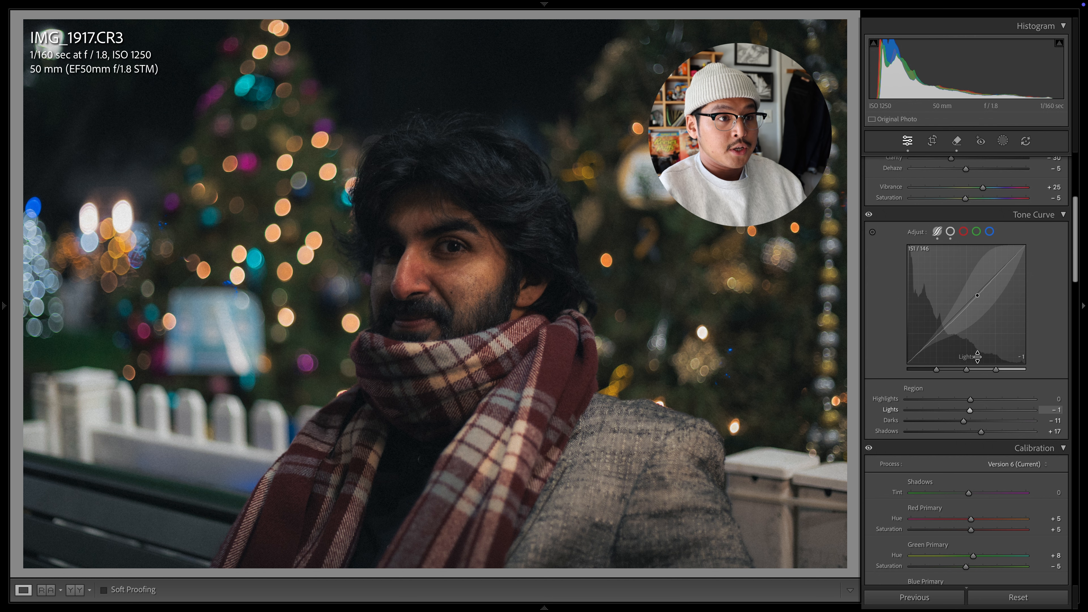
pyautogui.scroll(-15, 979, 360)
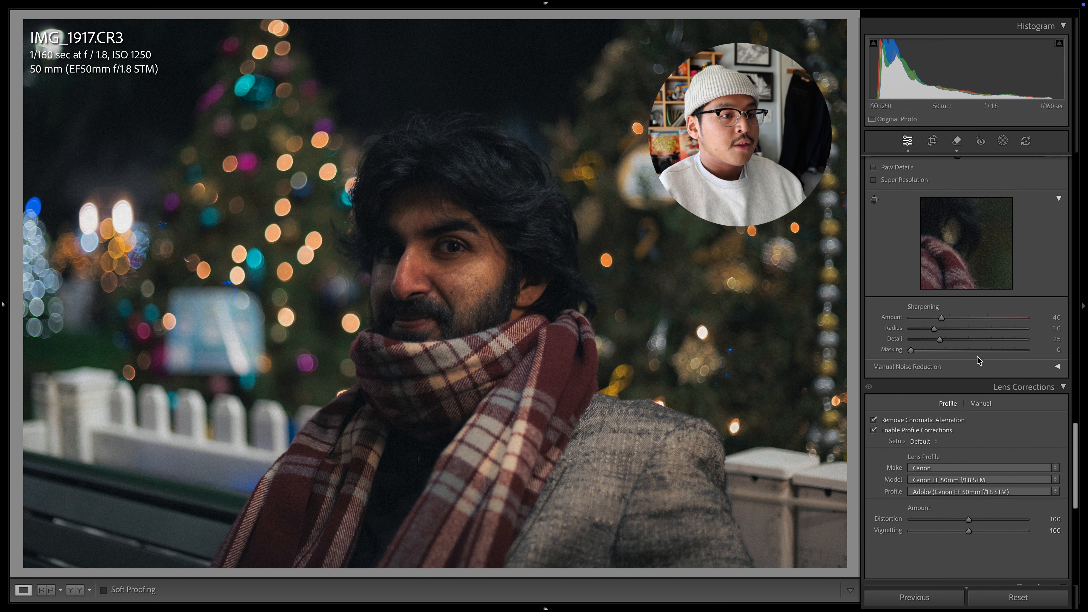
pyautogui.scroll(20, 979, 362)
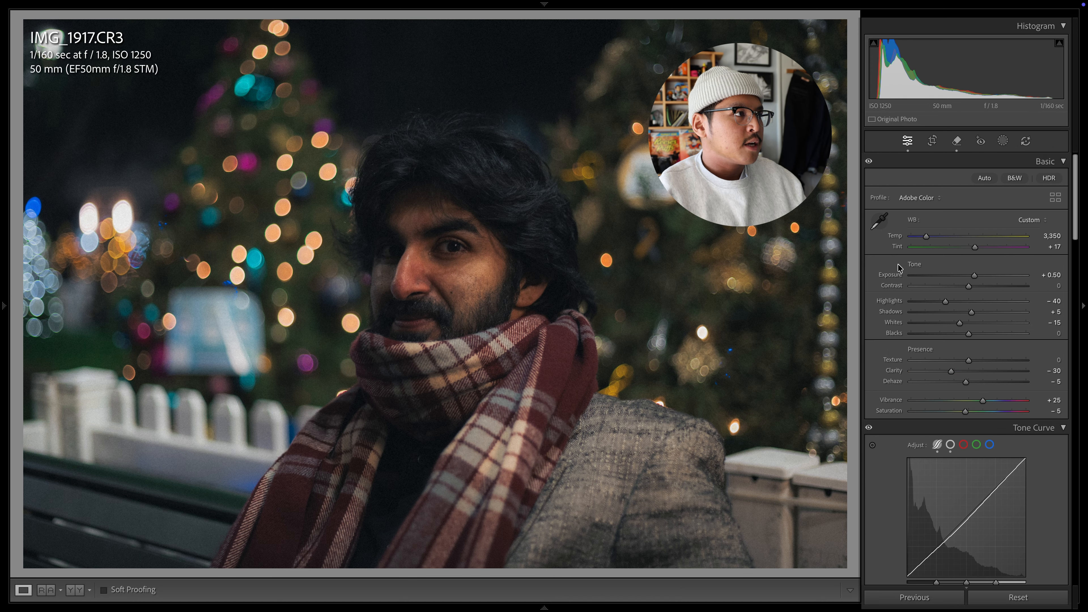
pyautogui.moveTo(969, 290); pyautogui.dragTo(960, 292)
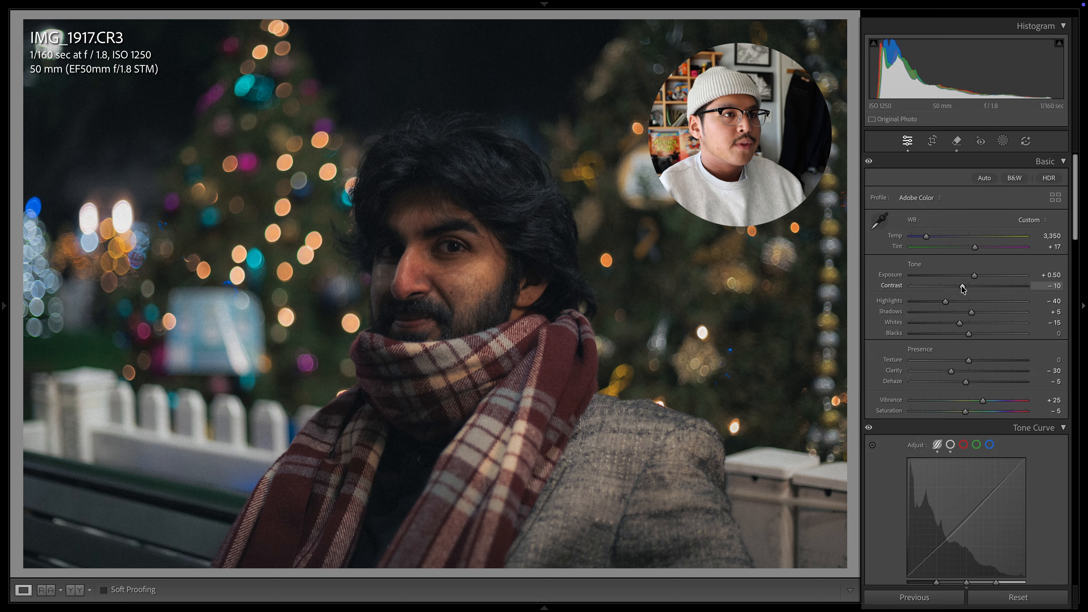
pyautogui.moveTo(970, 337); pyautogui.dragTo(973, 337)
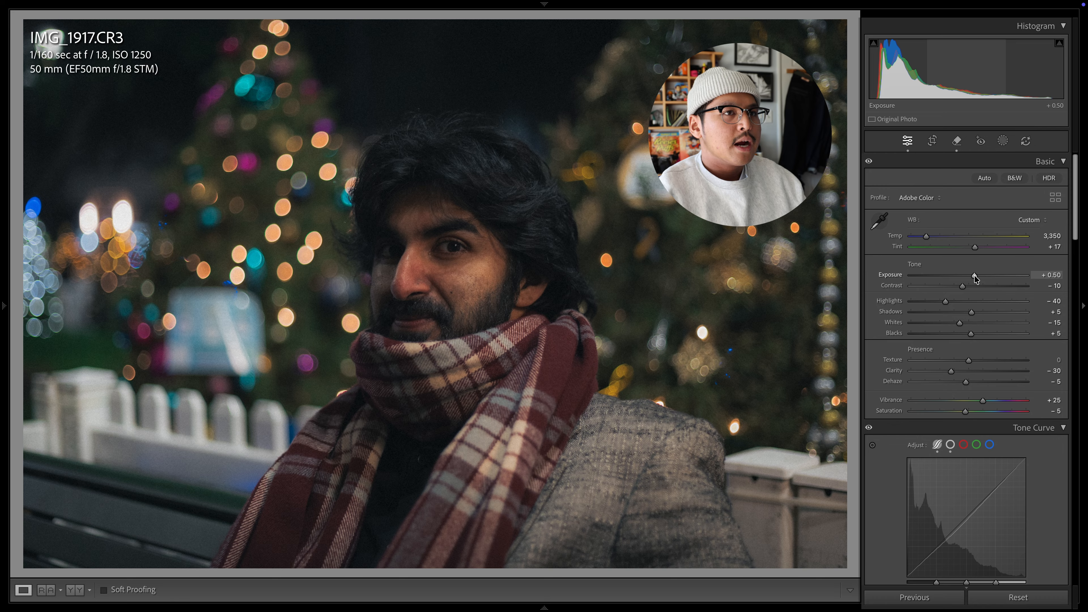
pyautogui.moveTo(975, 279); pyautogui.dragTo(977, 278)
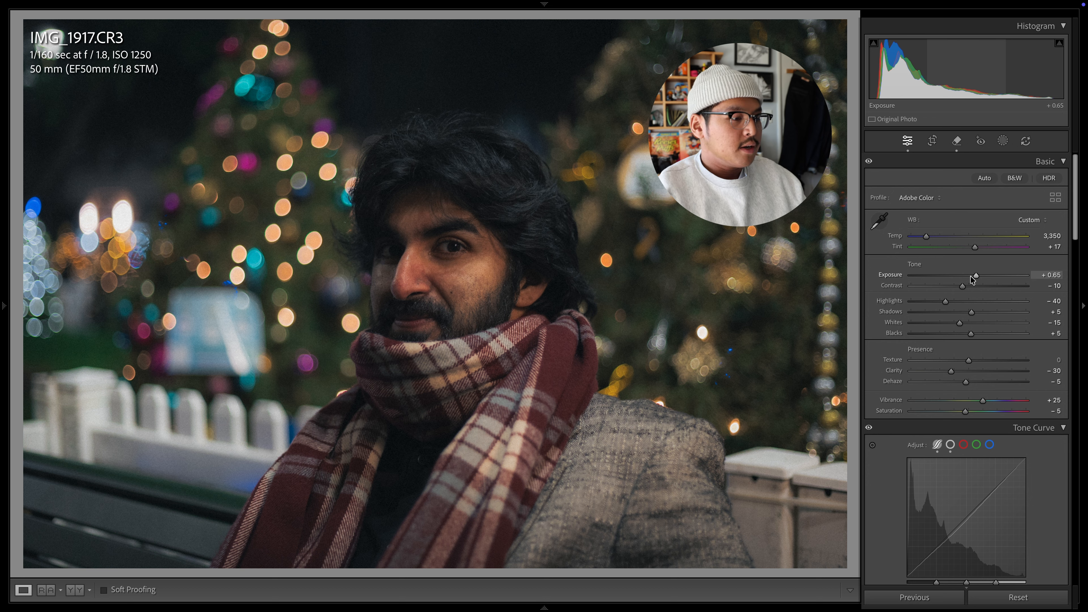
pyautogui.press('\\')
pyautogui.press('\\')
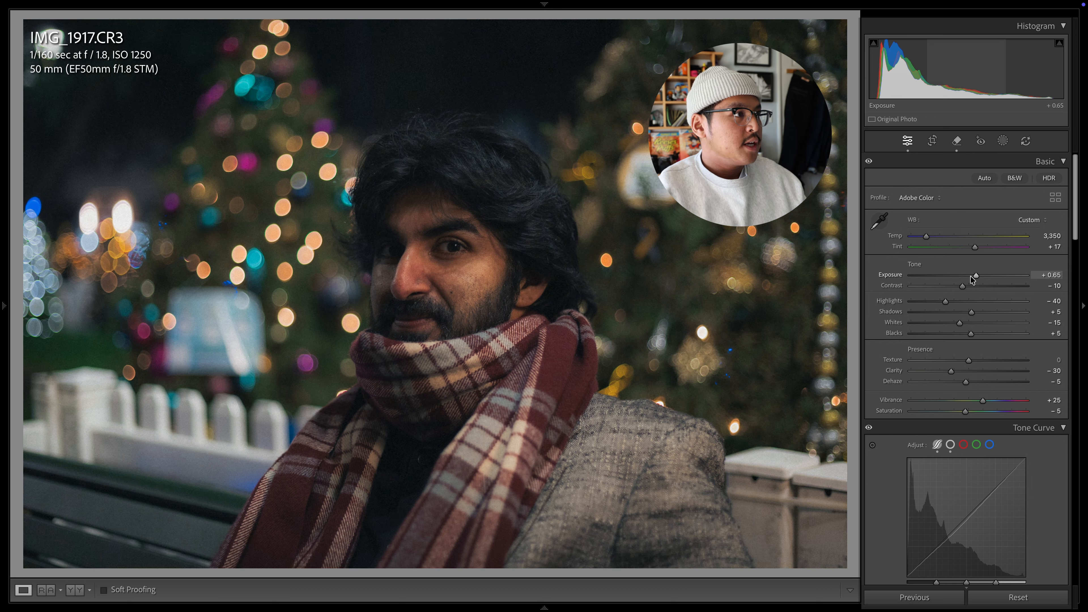